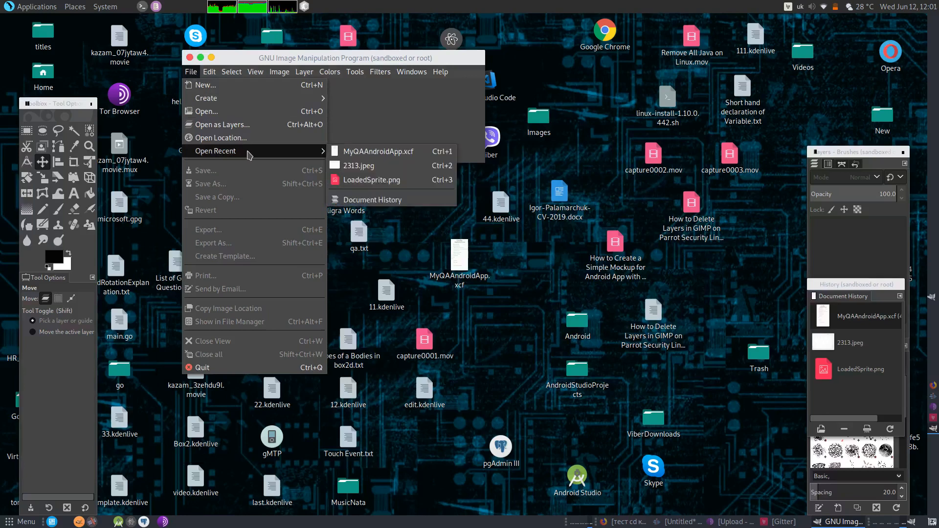
Open the recent image MyQAAndroidApp.xcf and maximize its window
{"action": "left_click", "coordinate": [366, 152]}
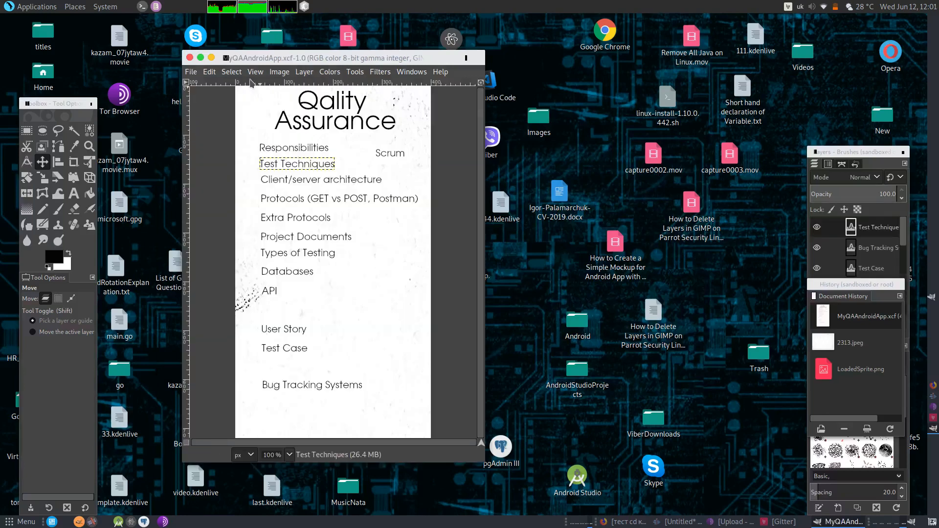
{"action": "left_click", "coordinate": [200, 58]}
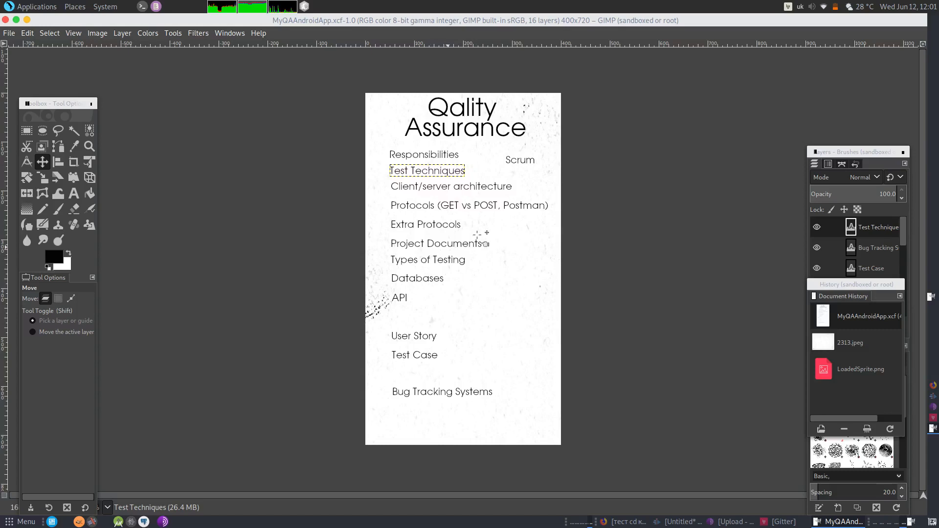
Move the Test Case text layer directly below Scrum
{"action": "left_click", "coordinate": [884, 253]}
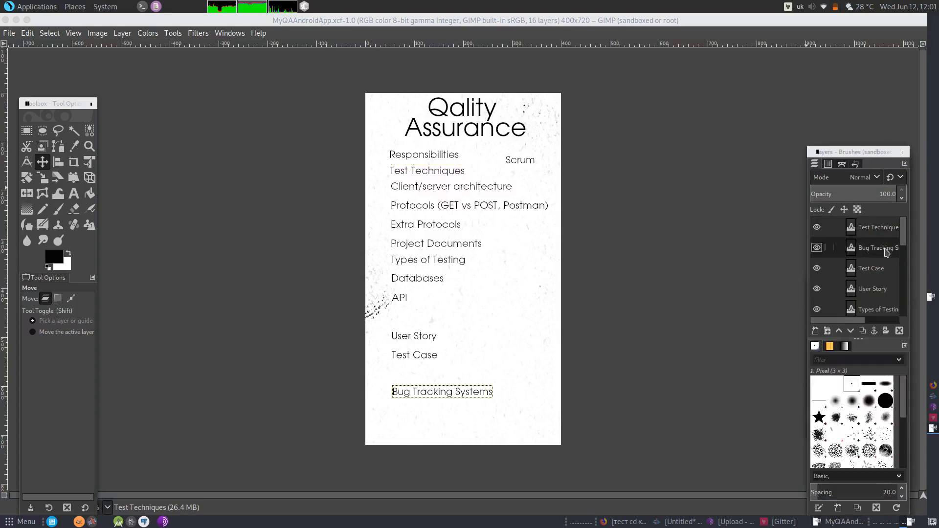
{"action": "left_click", "coordinate": [875, 272]}
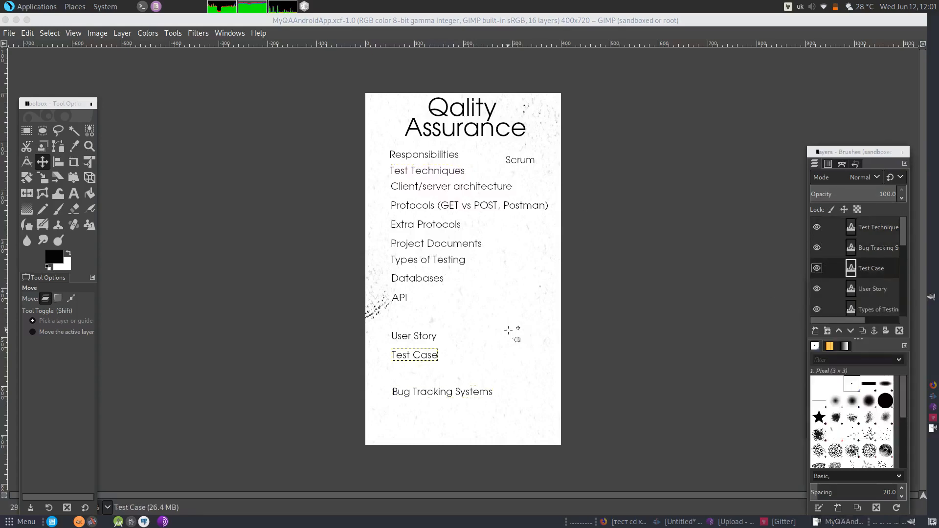
{"action": "left_click_drag", "start_coordinate": [437, 363], "coordinate": [550, 185]}
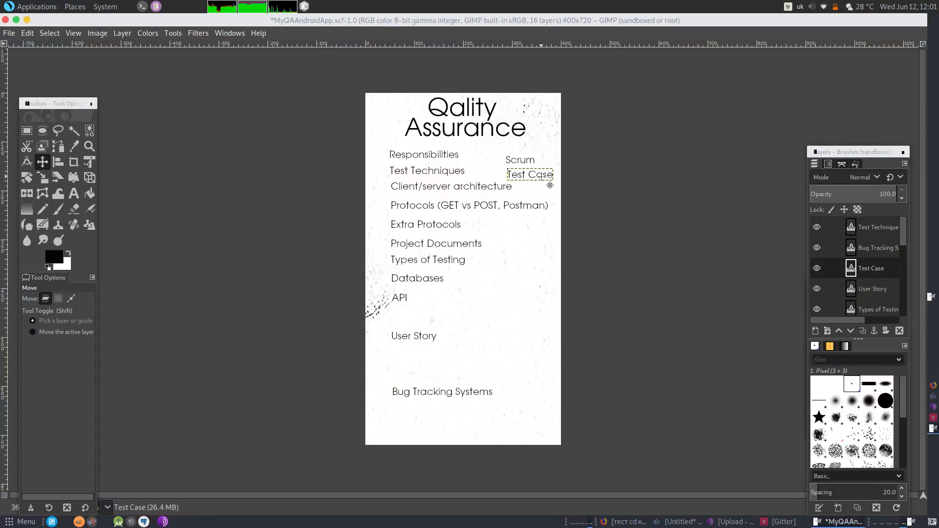
Move the User Story text layer directly above Scrum
{"action": "scroll", "coordinate": [895, 246], "scroll_direction": "down", "scroll_amount": 2}
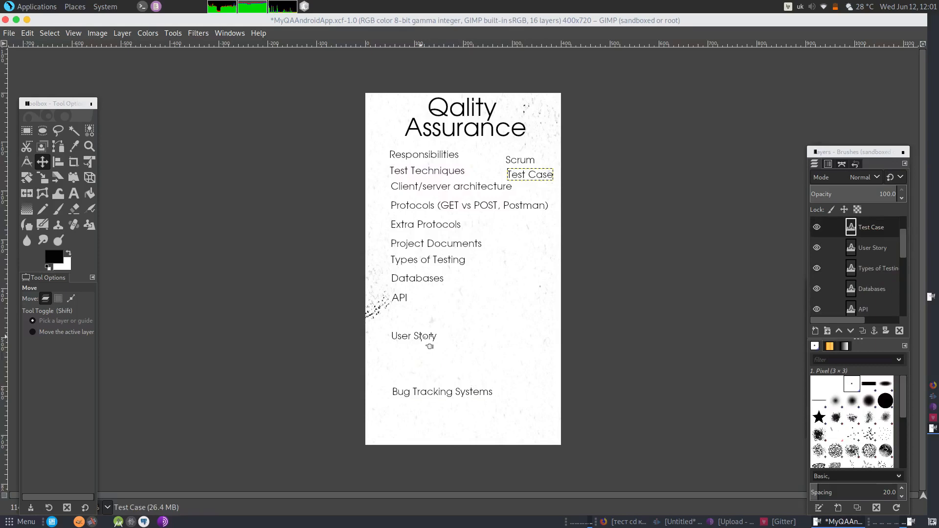
{"action": "left_click", "coordinate": [878, 253]}
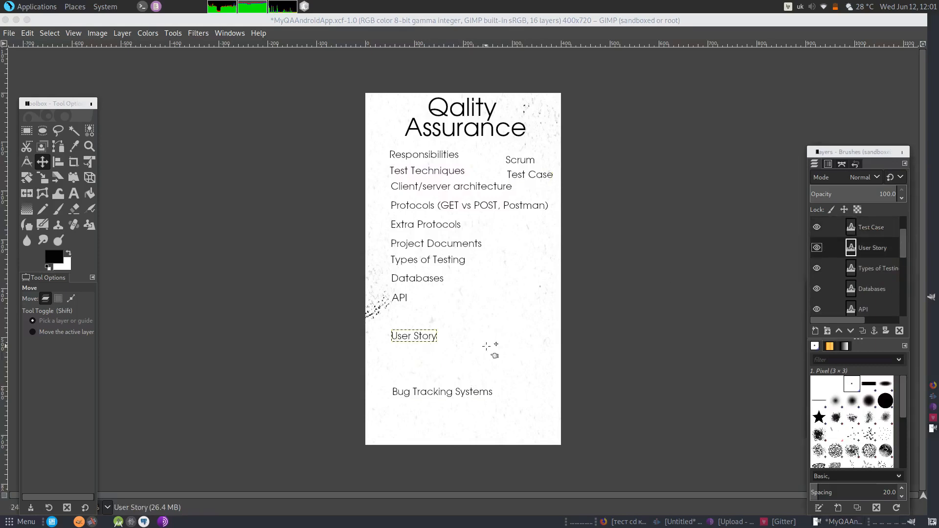
{"action": "left_click", "coordinate": [425, 344]}
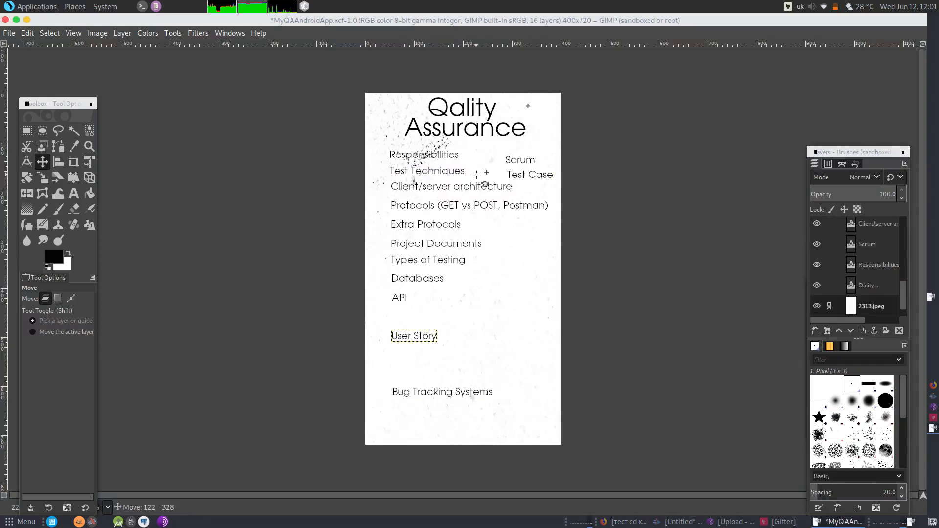
{"action": "left_click_drag", "start_coordinate": [428, 346], "coordinate": [547, 154]}
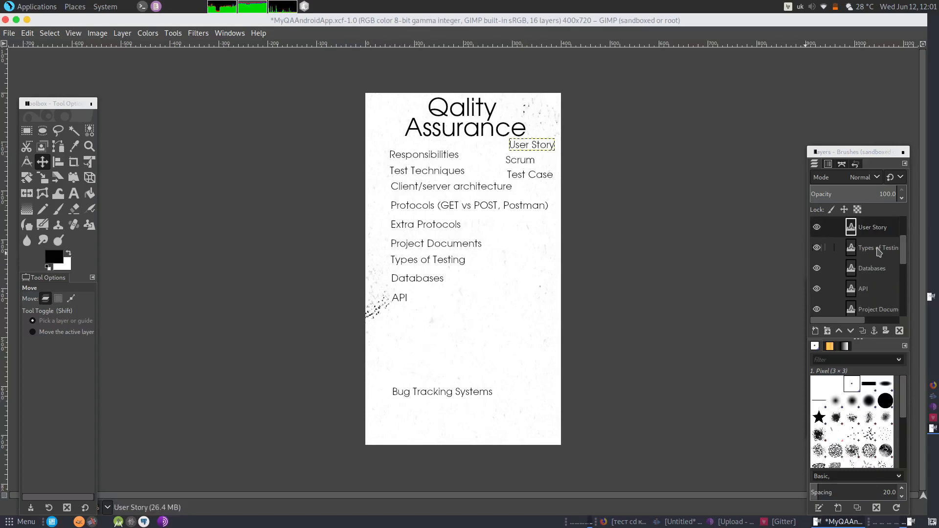
Move the Types of Testing text layer between User Story and Test Case, over Scrum
{"action": "left_click", "coordinate": [879, 251]}
{"action": "left_click", "coordinate": [446, 260]}
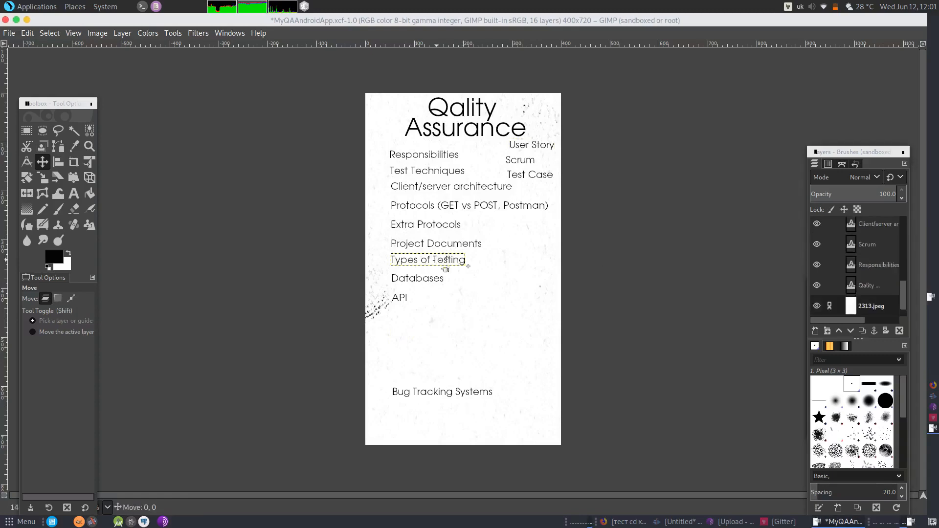
{"action": "left_click_drag", "start_coordinate": [446, 260], "coordinate": [546, 168]}
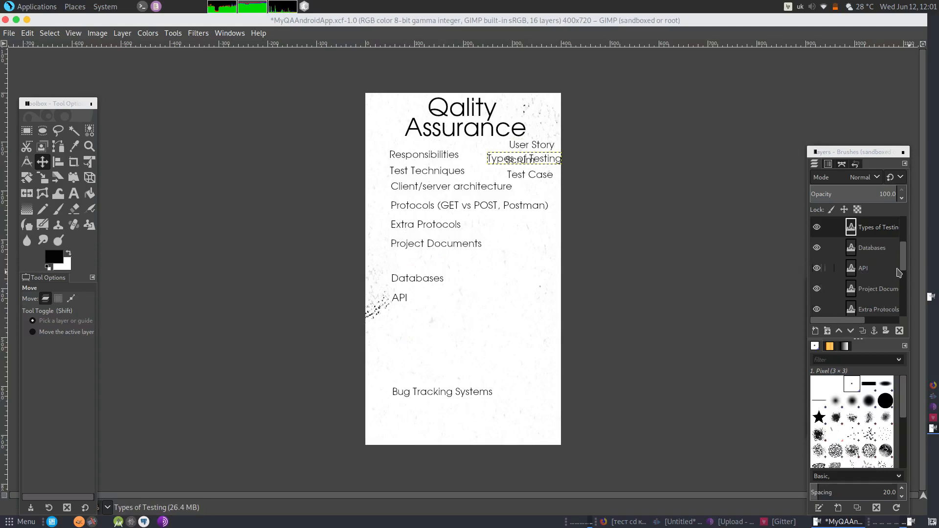
Move the Extra Protocols text directly above Bug Tracking Systems and the API text directly above Extra Protocols
{"action": "left_click", "coordinate": [883, 311]}
{"action": "left_click_drag", "start_coordinate": [442, 232], "coordinate": [444, 385]}
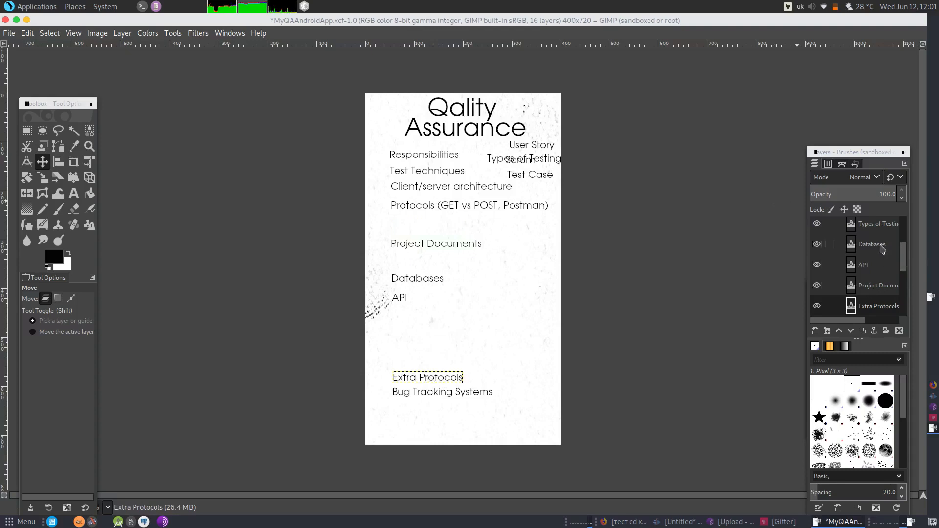
{"action": "left_click", "coordinate": [863, 265]}
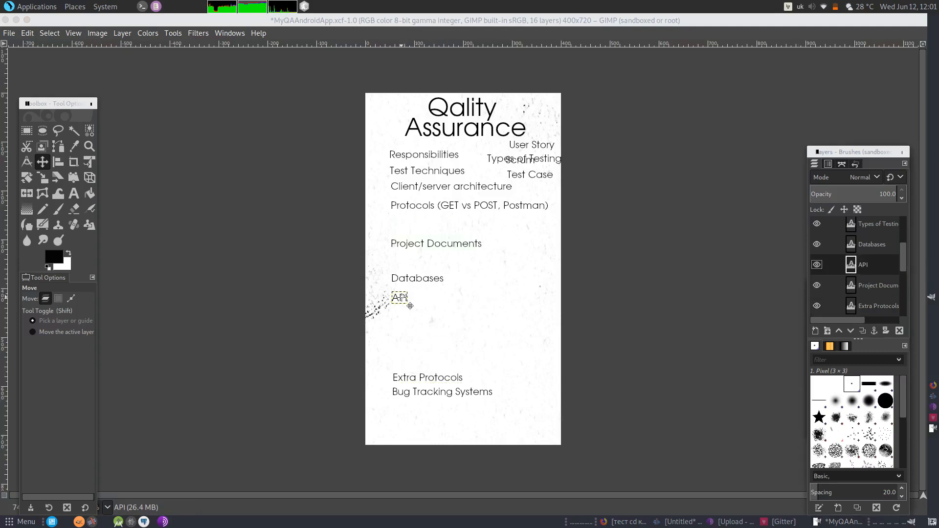
{"action": "left_click_drag", "start_coordinate": [409, 306], "coordinate": [411, 371]}
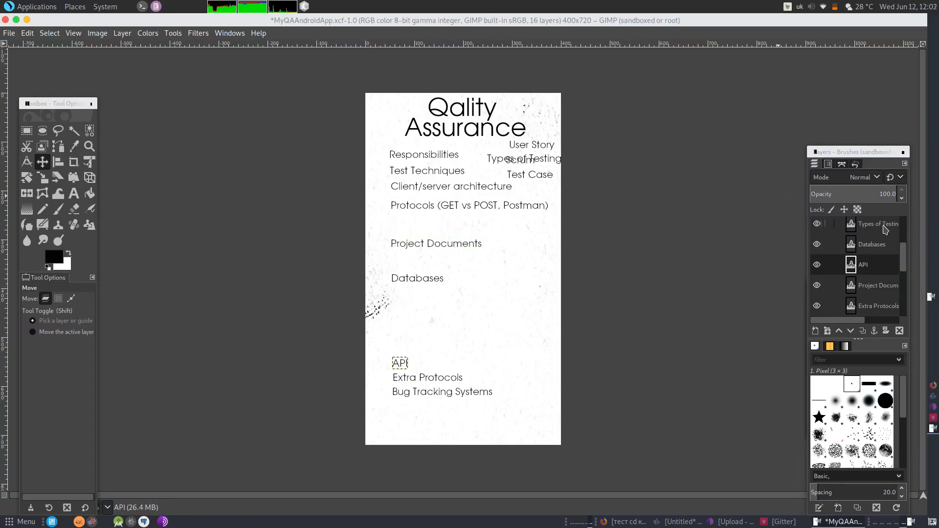
Move the Types of Testing text between Protocols (GET vs POST, Postman) and Project Documents, aligned with the list
{"action": "left_click", "coordinate": [885, 228]}
{"action": "left_click", "coordinate": [514, 163]}
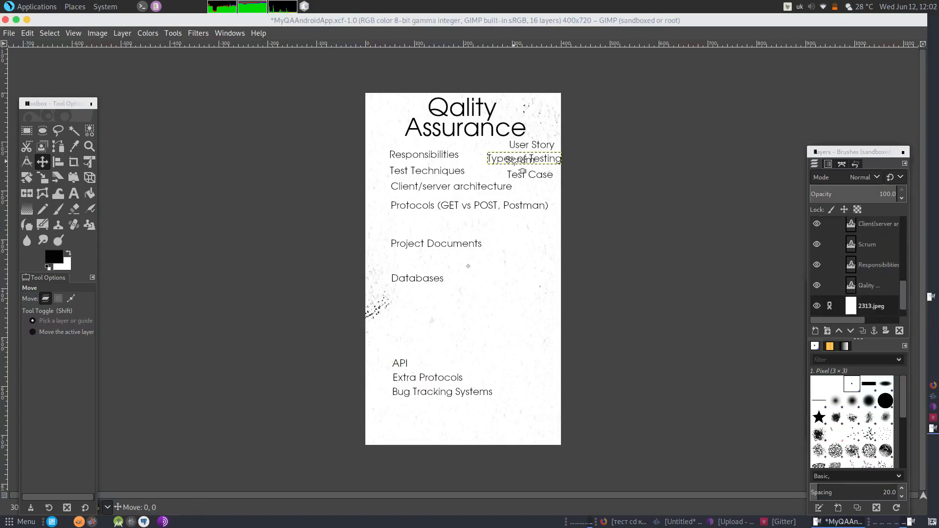
{"action": "left_click_drag", "start_coordinate": [509, 169], "coordinate": [413, 233]}
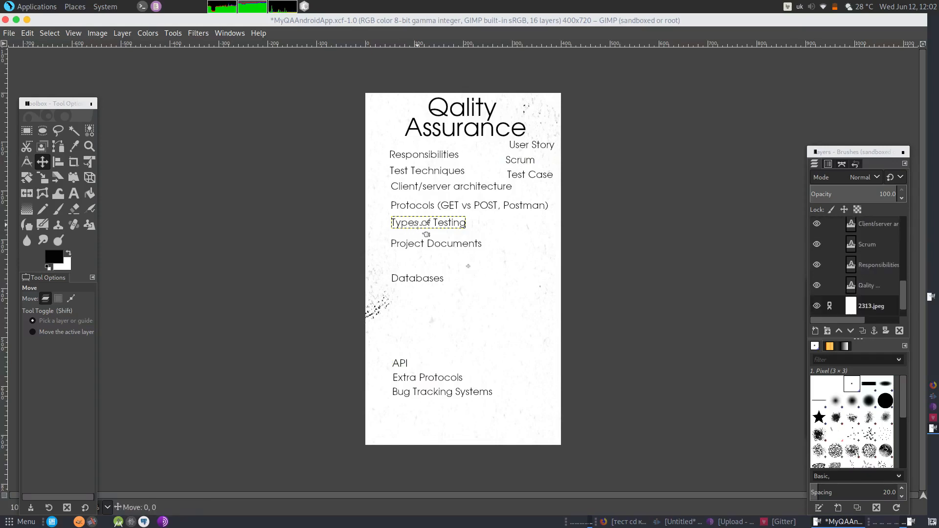
{"action": "left_click", "coordinate": [879, 250]}
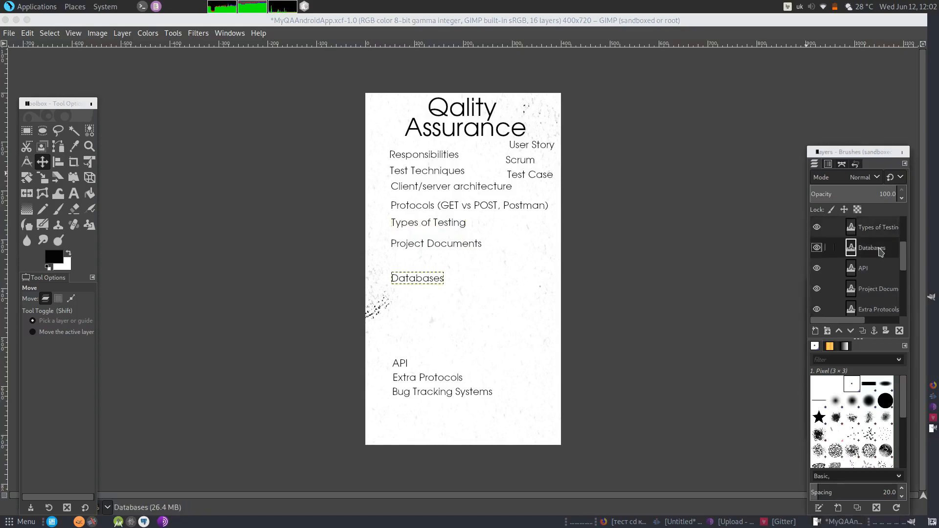
{"action": "left_click_drag", "start_coordinate": [411, 279], "coordinate": [412, 313]}
{"action": "key", "text": "ctrl+z"}
{"action": "left_click", "coordinate": [425, 280]}
{"action": "left_click", "coordinate": [416, 282]}
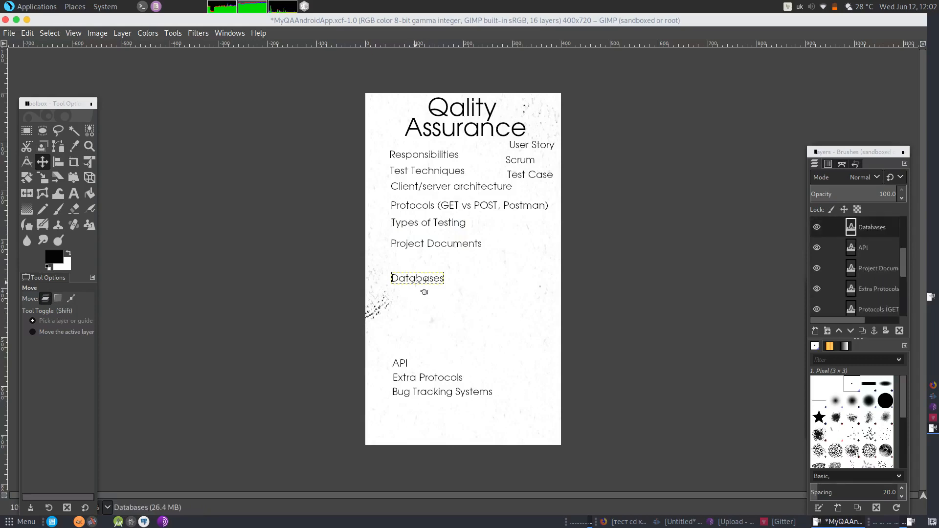
Move the Databases text layer directly above API in the lower group of the list
{"action": "left_click", "coordinate": [869, 245]}
{"action": "left_click", "coordinate": [880, 225]}
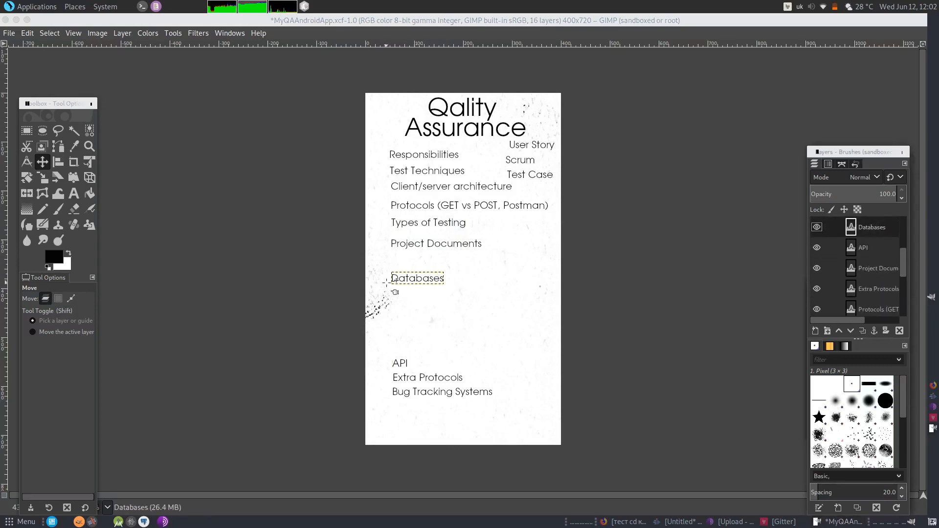
{"action": "left_click", "coordinate": [409, 290]}
{"action": "left_click", "coordinate": [415, 288]}
{"action": "left_click_drag", "start_coordinate": [415, 289], "coordinate": [414, 361]}
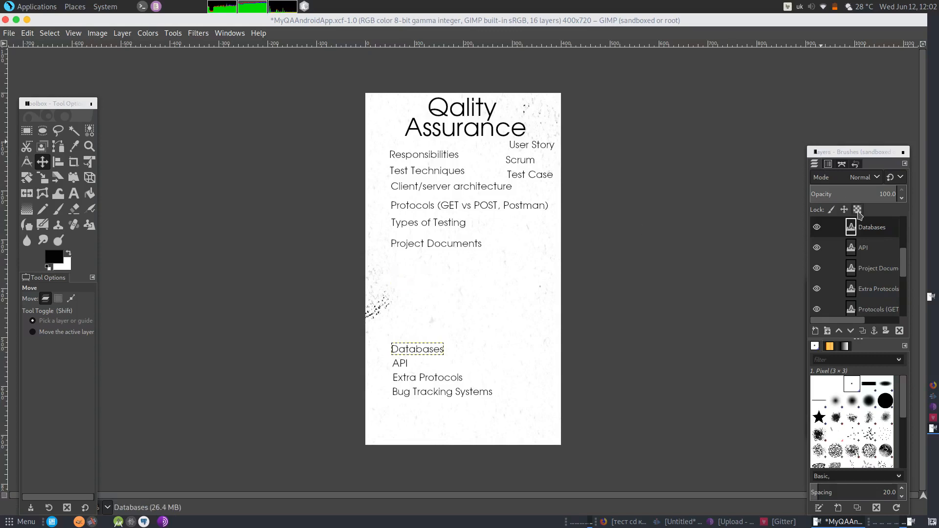
Move the Test Case text layer directly below Project Documents, aligned with the list
{"action": "left_click_drag", "start_coordinate": [904, 273], "coordinate": [910, 237]}
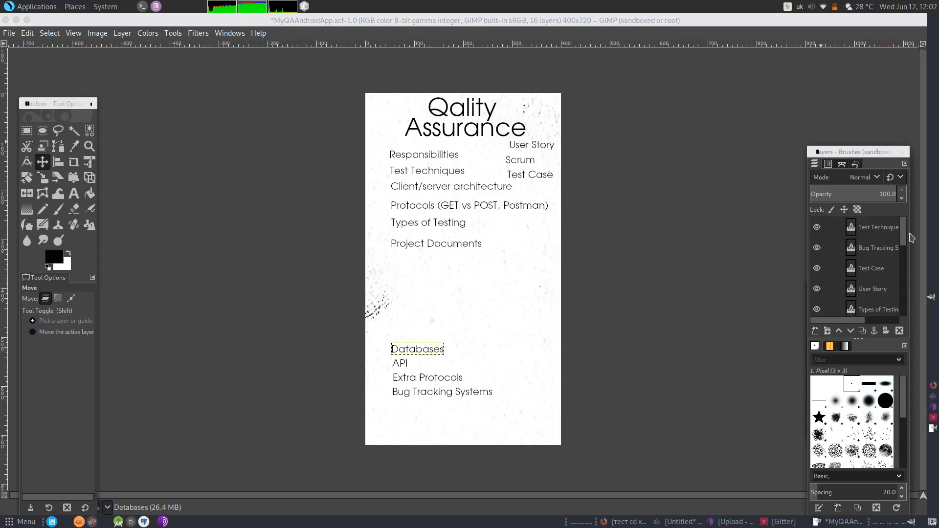
{"action": "scroll", "coordinate": [876, 259], "scroll_direction": "down", "scroll_amount": 2}
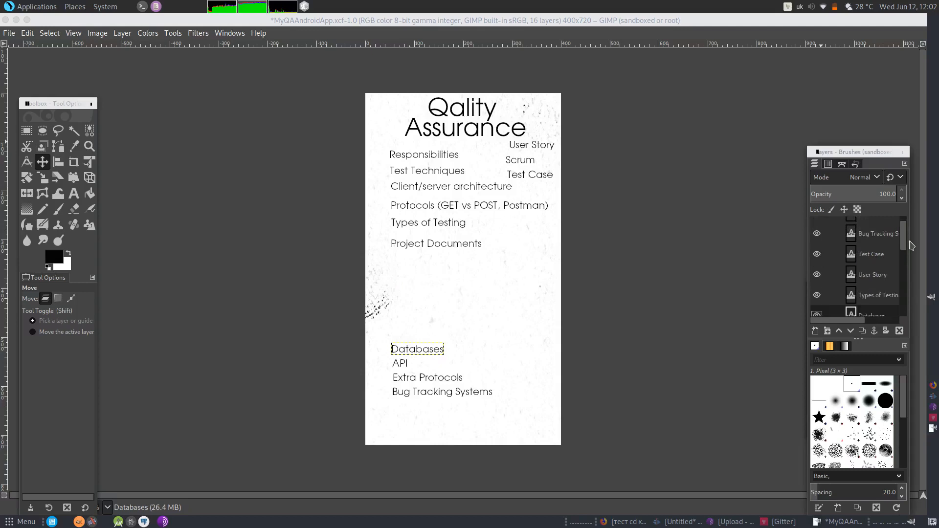
{"action": "left_click", "coordinate": [876, 253]}
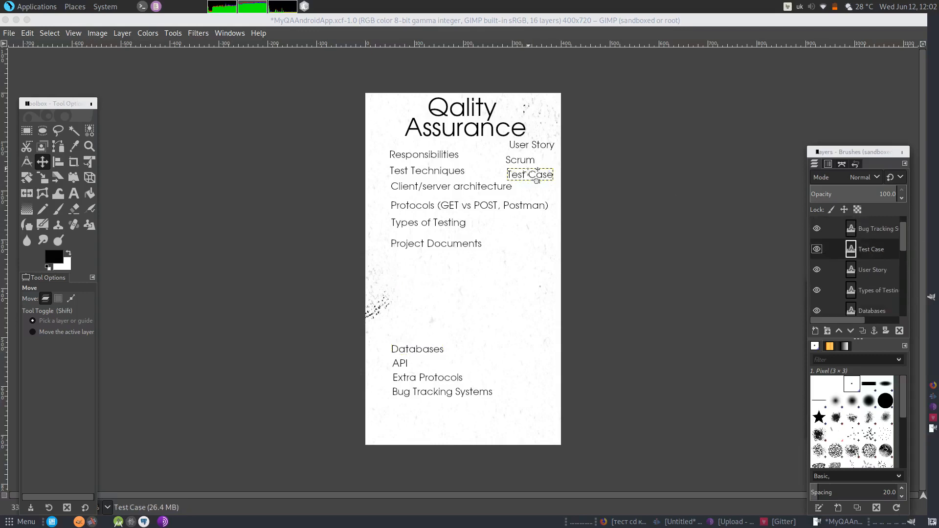
{"action": "left_click", "coordinate": [533, 180]}
{"action": "left_click", "coordinate": [521, 177]}
{"action": "left_click", "coordinate": [520, 173]}
{"action": "left_click_drag", "start_coordinate": [529, 182], "coordinate": [414, 268]}
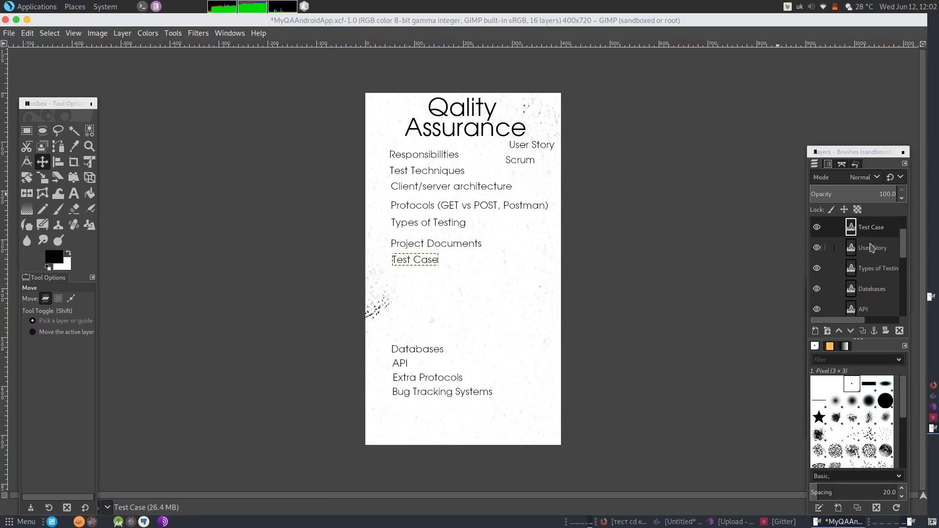
Move the Scrum text layer directly below Test Case, aligned with the list
{"action": "left_click", "coordinate": [871, 248]}
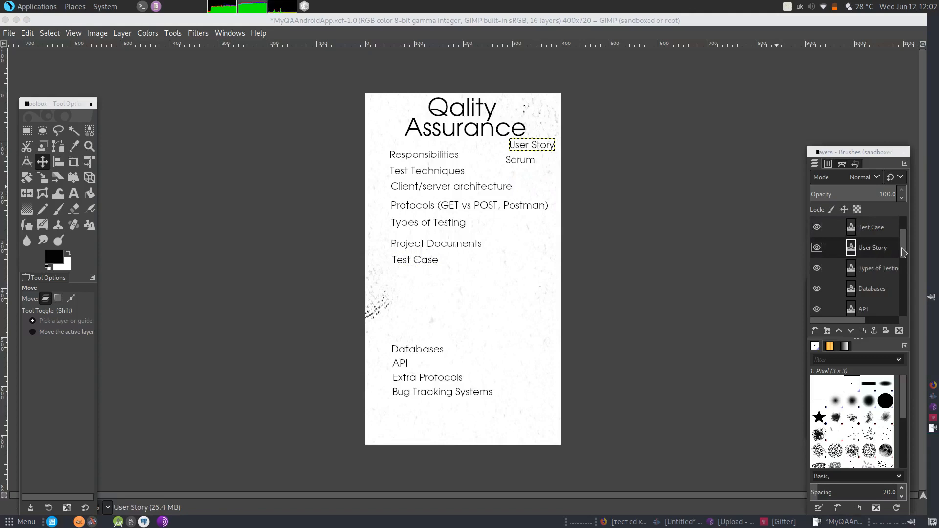
{"action": "left_click_drag", "start_coordinate": [907, 249], "coordinate": [911, 288]}
{"action": "left_click", "coordinate": [886, 286]}
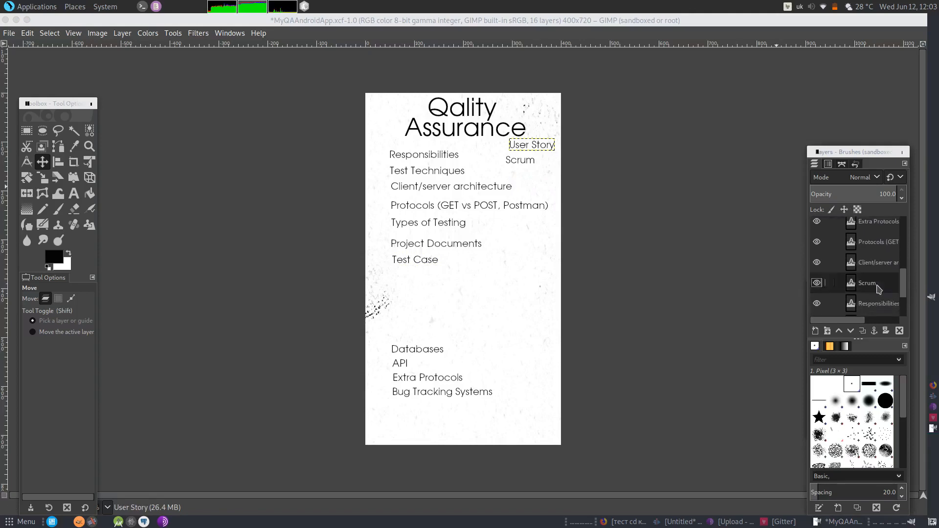
{"action": "left_click", "coordinate": [527, 161]}
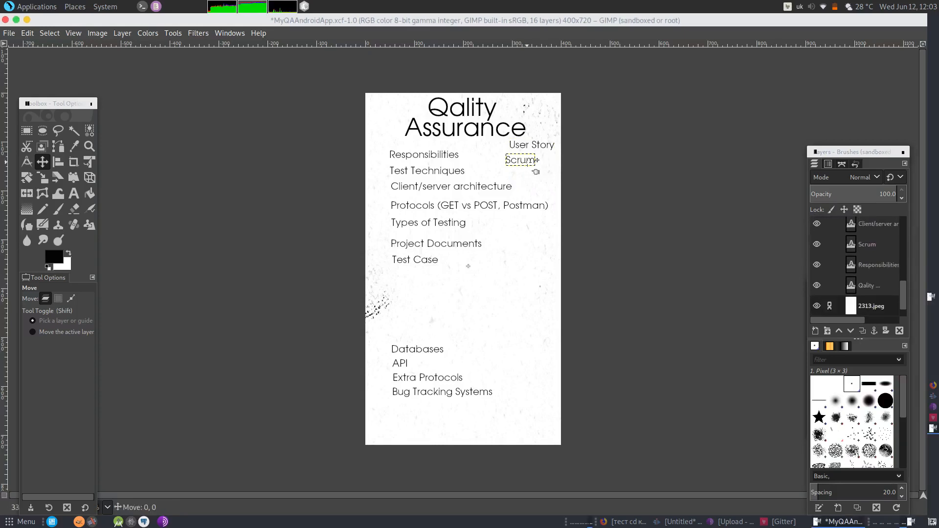
{"action": "left_click", "coordinate": [520, 161]}
{"action": "left_click_drag", "start_coordinate": [517, 158], "coordinate": [412, 284]}
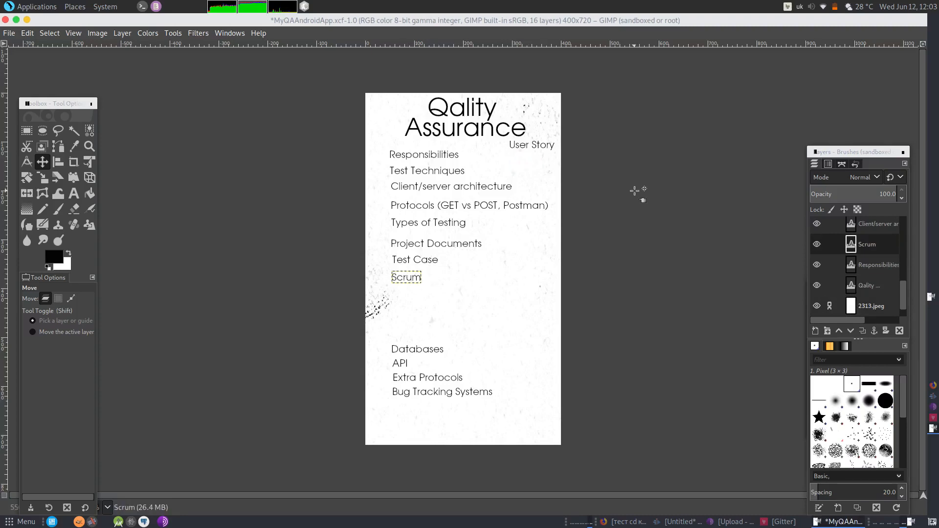
Delete the User Story text layer
{"action": "left_click_drag", "start_coordinate": [906, 297], "coordinate": [905, 248]}
{"action": "left_click", "coordinate": [878, 247]}
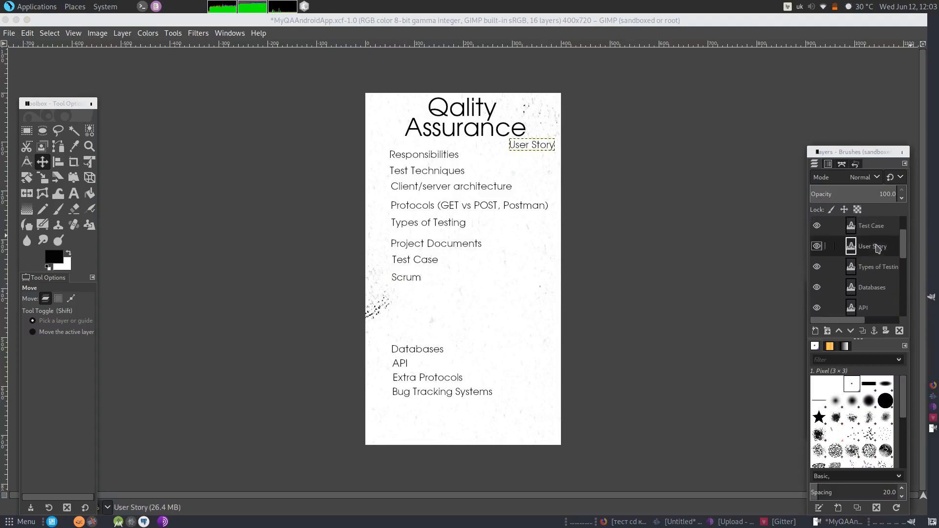
{"action": "left_click", "coordinate": [900, 333]}
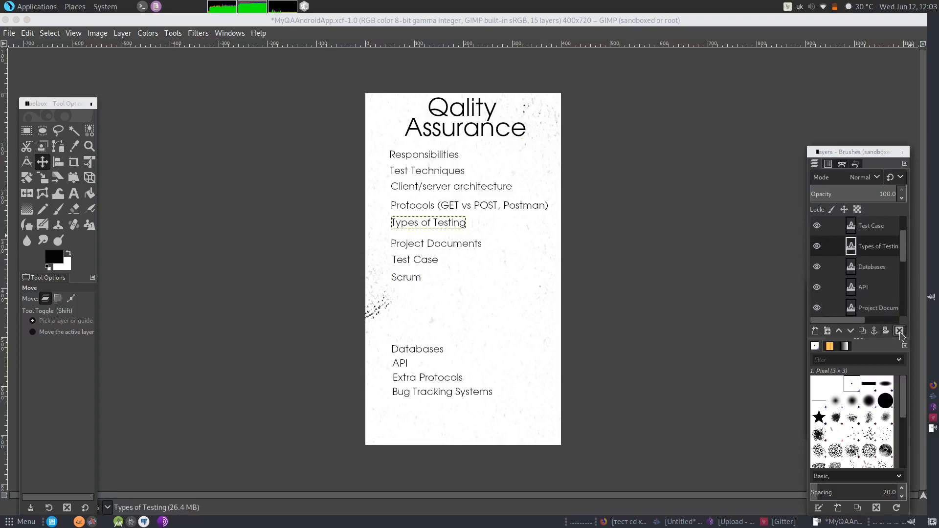
Change the Scrum text layer to read "Scrum (User Story)"
{"action": "left_click_drag", "start_coordinate": [904, 255], "coordinate": [909, 300]}
{"action": "left_click", "coordinate": [878, 257]}
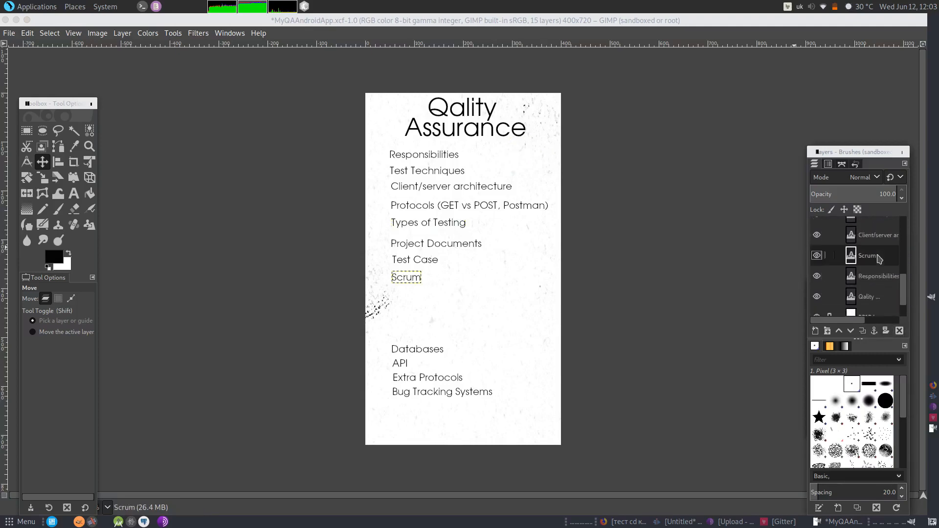
{"action": "left_click", "coordinate": [73, 194]}
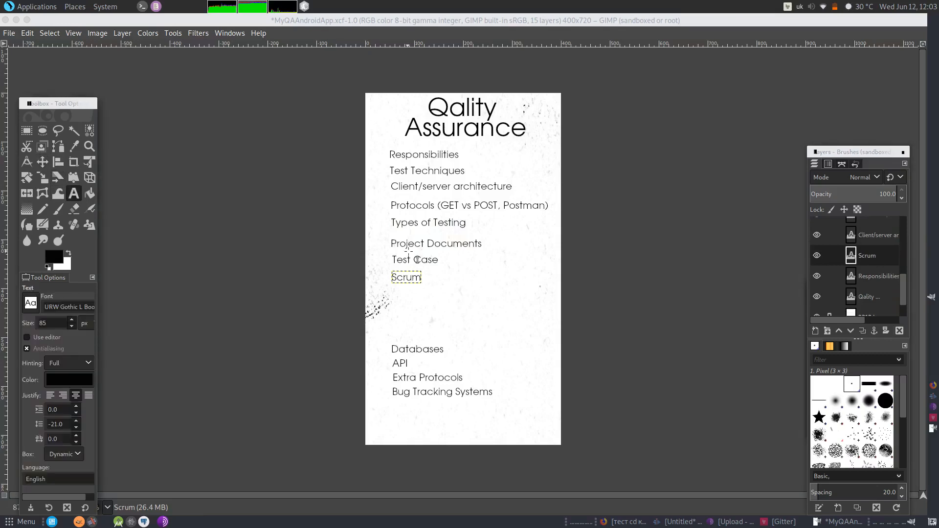
{"action": "left_click", "coordinate": [412, 277]}
{"action": "type", "text": "()Пук leщкн"}
{"action": "key", "text": "BackSpace"}
{"action": "key", "text": "BackSpace"}
{"action": "key", "text": "BackSpace"}
{"action": "key", "text": "BackSpace"}
{"action": "key", "text": "BackSpace"}
{"action": "key", "text": "BackSpace"}
{"action": "key", "text": "BackSpace"}
{"action": "key", "text": "BackSpace"}
{"action": "key", "text": "BackSpace"}
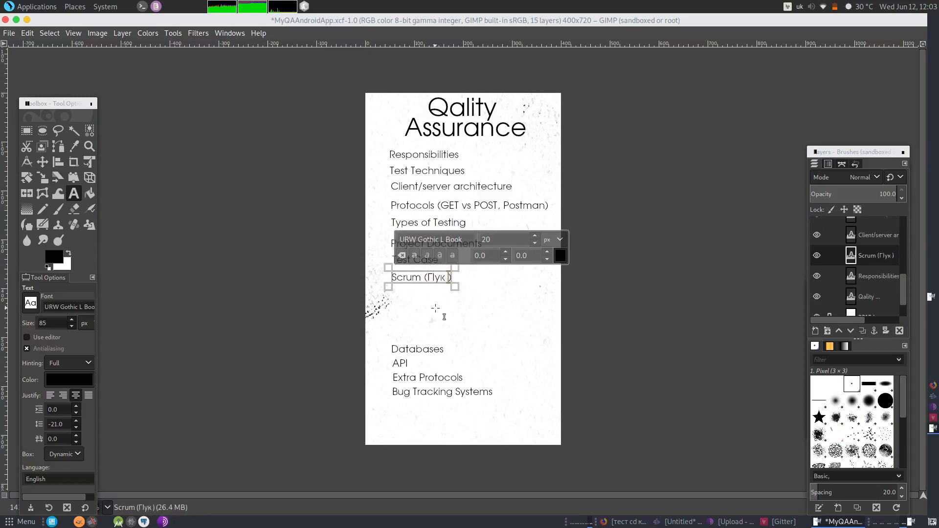
{"action": "type", "text": "Г"}
{"action": "key", "text": "BackSpace"}
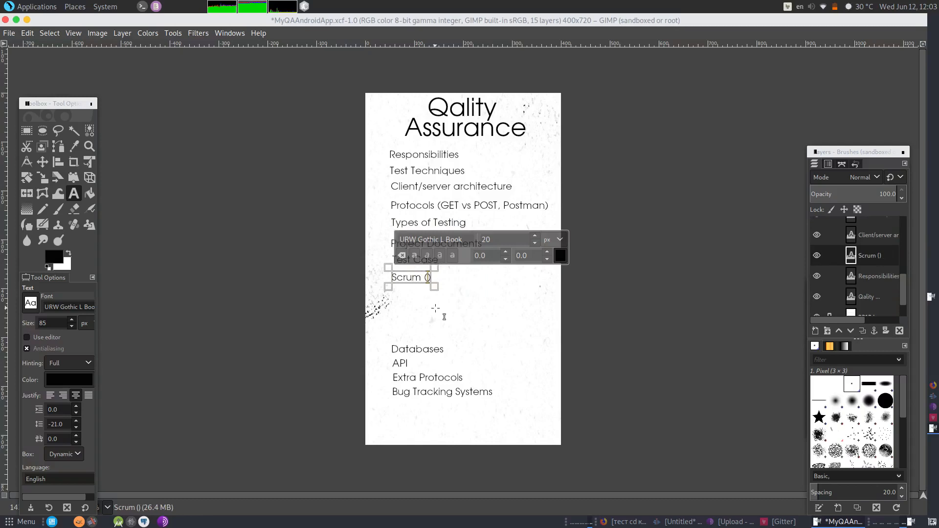
{"action": "type", "text": "USer"}
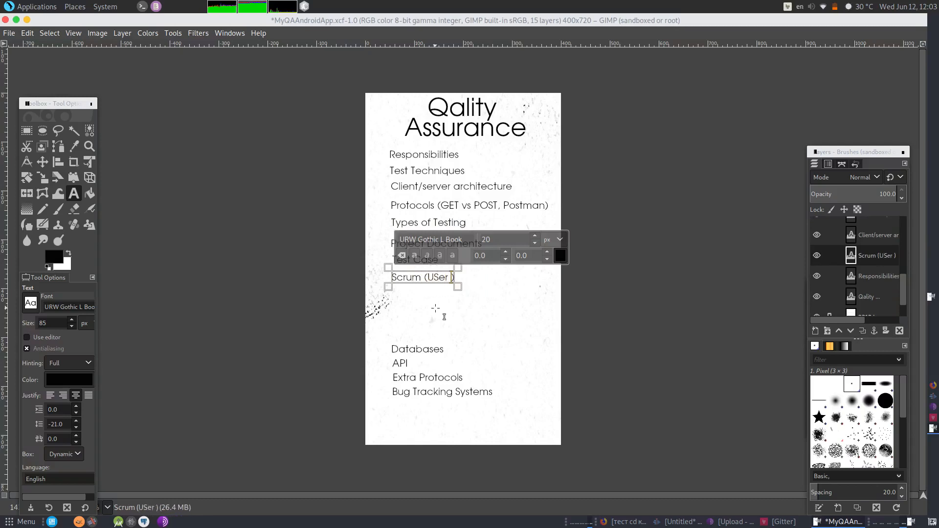
{"action": "key", "text": "BackSpace"}
{"action": "key", "text": "BackSpace"}
{"action": "key", "text": "BackSpace"}
{"action": "type", "text": "ser Stor"}
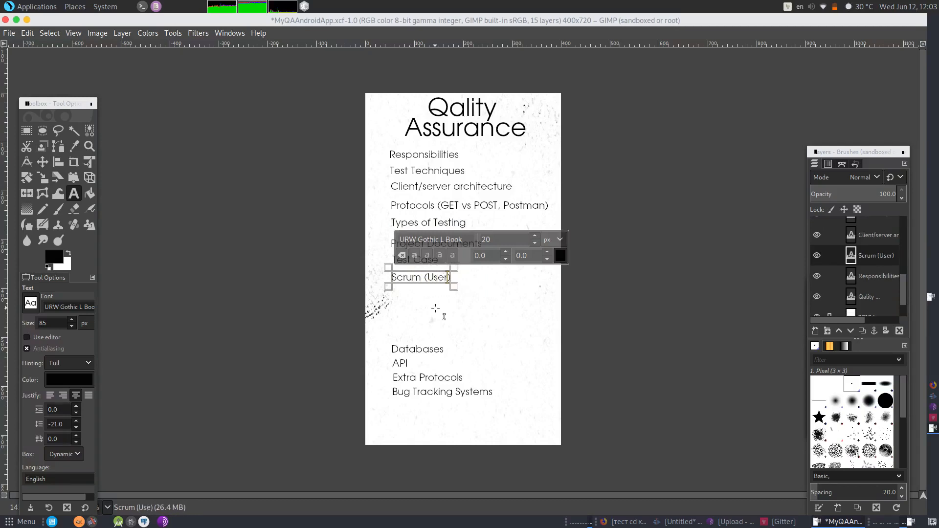
{"action": "type", "text": "y"}
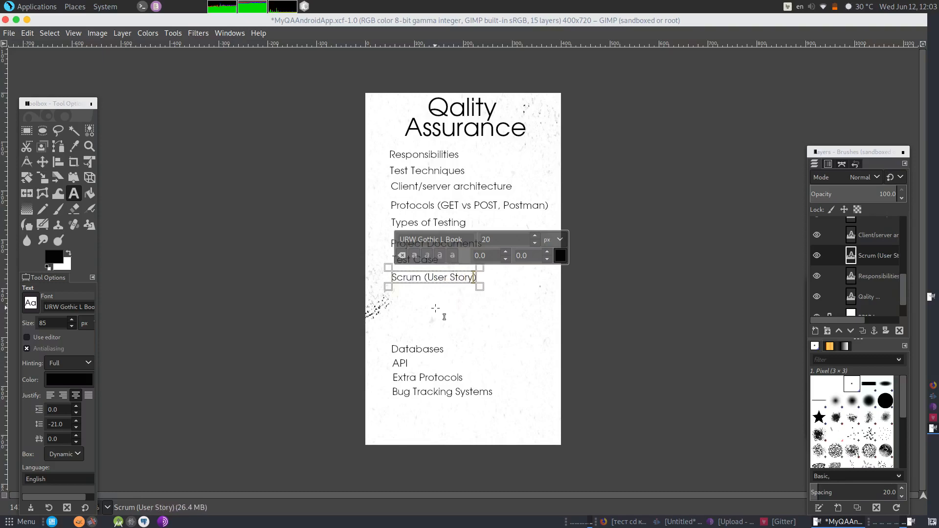
{"action": "left_click", "coordinate": [843, 315]}
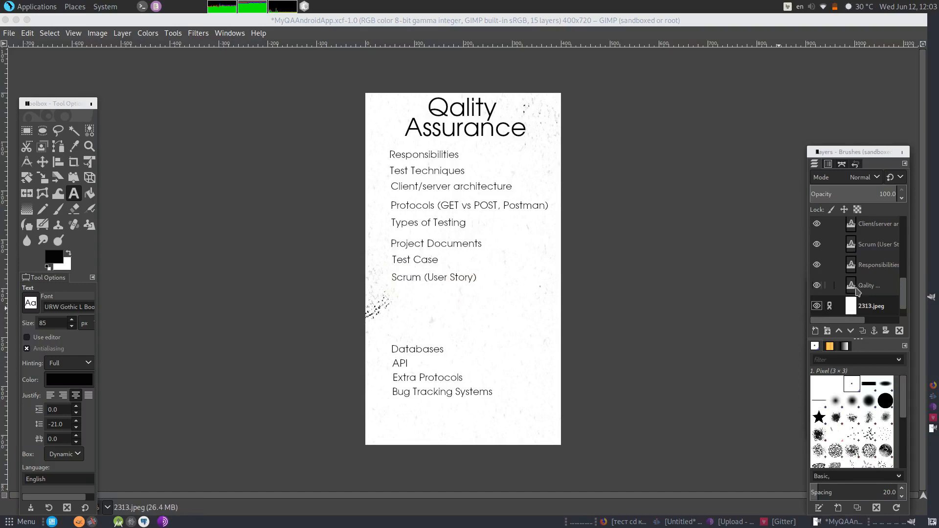
Try to move the Bug Tracking Systems text layer up above Databases, undoing the move
{"action": "left_click_drag", "start_coordinate": [905, 295], "coordinate": [879, 238]}
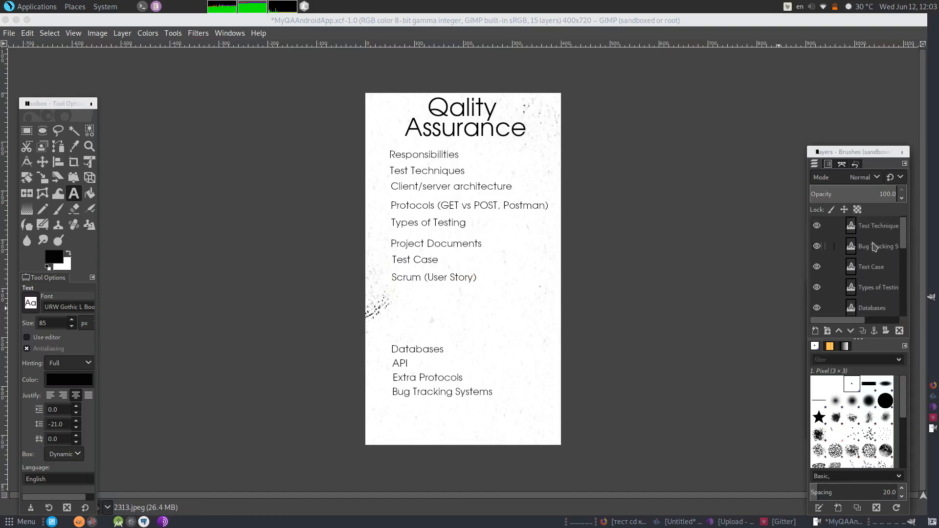
{"action": "left_click", "coordinate": [874, 246]}
{"action": "left_click", "coordinate": [416, 401]}
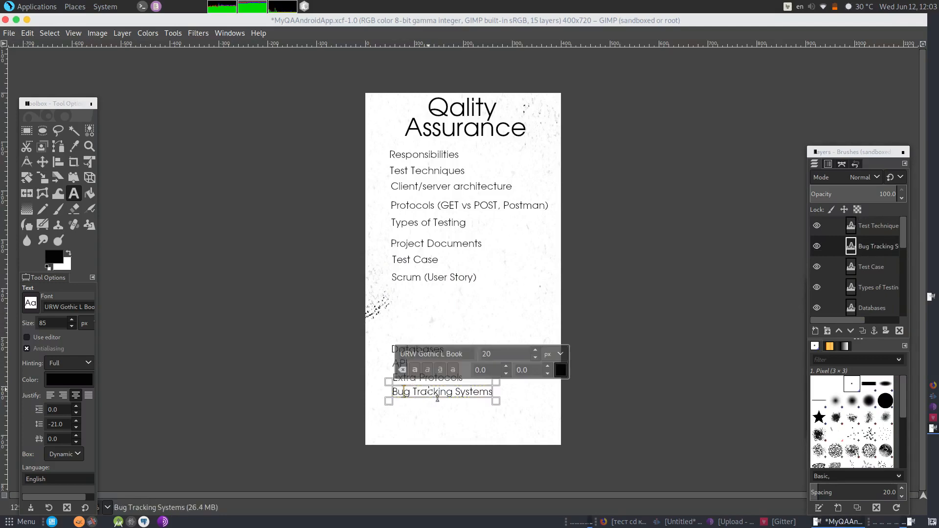
{"action": "key", "text": "m"}
{"action": "left_click", "coordinate": [450, 394]}
{"action": "left_click", "coordinate": [463, 394]}
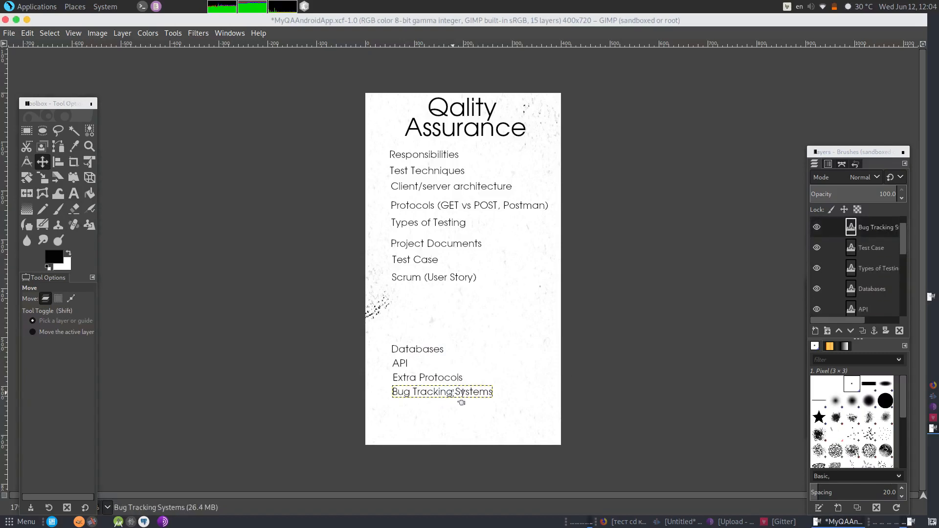
{"action": "left_click", "coordinate": [465, 393]}
{"action": "left_click", "coordinate": [465, 393]}
{"action": "left_click", "coordinate": [880, 250]}
{"action": "left_click", "coordinate": [884, 230]}
{"action": "left_click_drag", "start_coordinate": [453, 389], "coordinate": [450, 334]}
{"action": "key", "text": "ctrl+z"}
{"action": "left_click", "coordinate": [885, 251]}
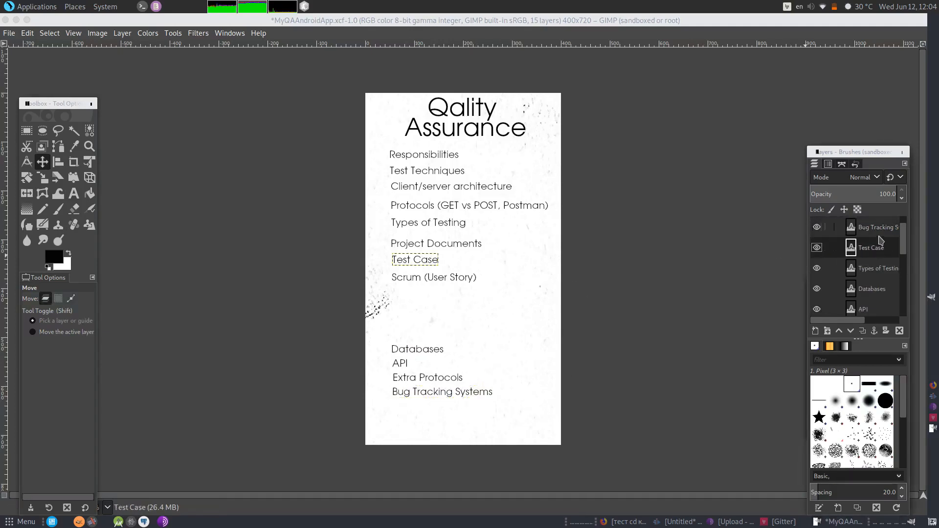
{"action": "left_click", "coordinate": [887, 229]}
{"action": "left_click_drag", "start_coordinate": [412, 401], "coordinate": [412, 401]}
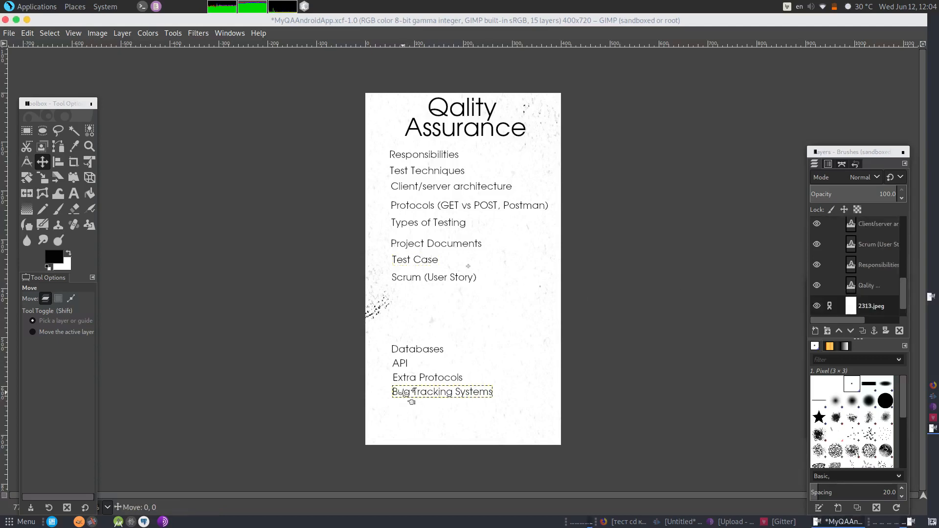
{"action": "left_click", "coordinate": [404, 393]}
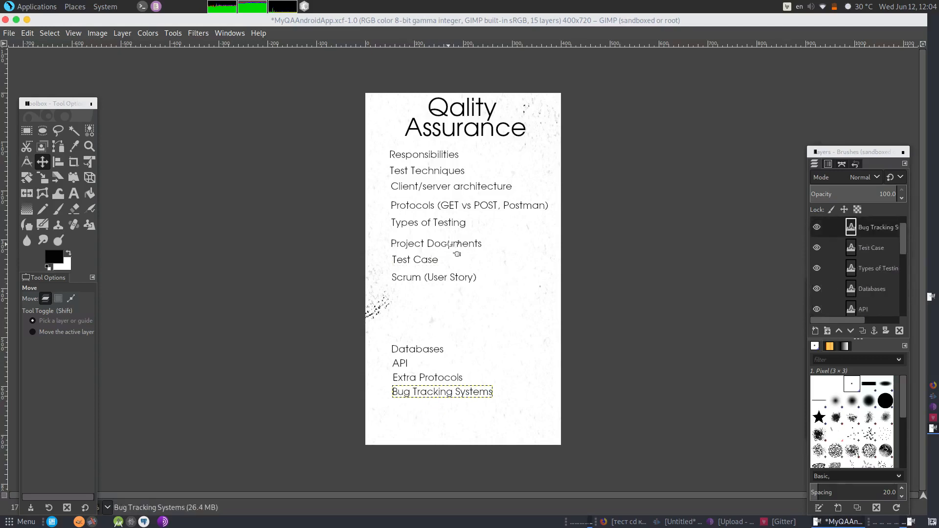
Delete the Background layer at the bottom of the layer stack
{"action": "left_click", "coordinate": [883, 251]}
{"action": "left_click", "coordinate": [882, 269]}
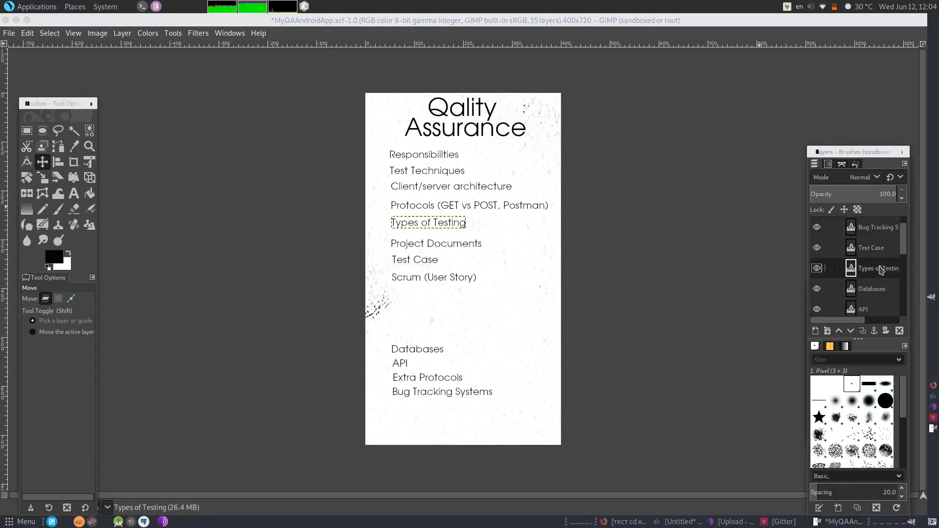
{"action": "left_click", "coordinate": [878, 298]}
{"action": "left_click_drag", "start_coordinate": [904, 251], "coordinate": [910, 319]}
{"action": "left_click", "coordinate": [869, 307]}
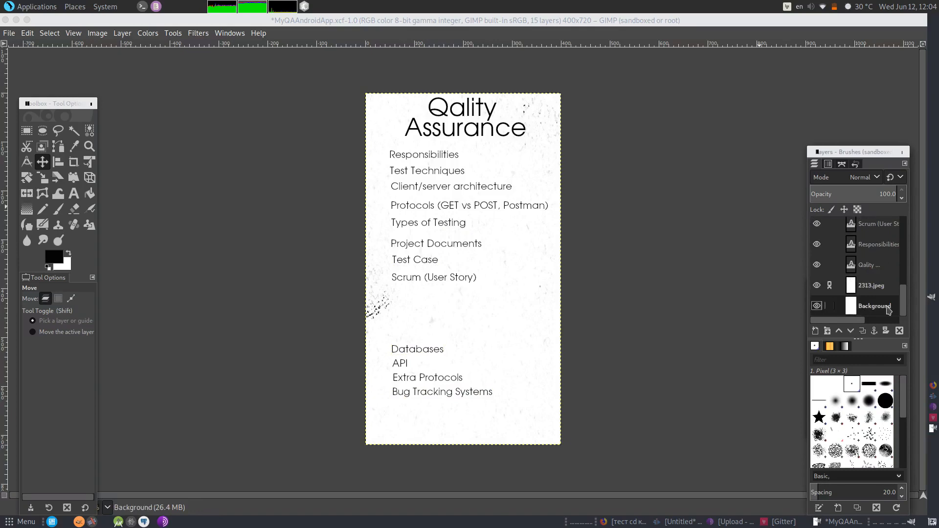
{"action": "left_click", "coordinate": [899, 330]}
Cut "(GET vs POST, Postman)" and the trailing space from the Protocols text layer, leaving only "Protocols"
{"action": "left_click_drag", "start_coordinate": [903, 313], "coordinate": [903, 222]}
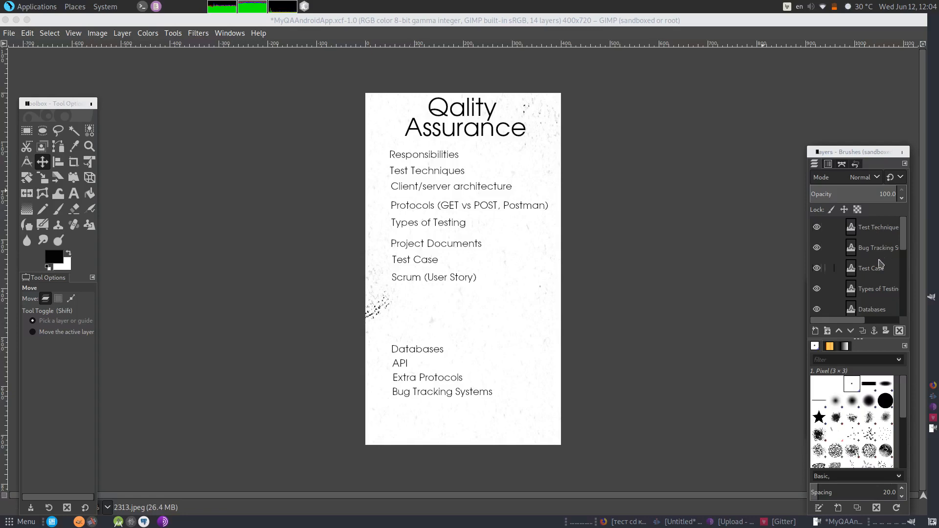
{"action": "left_click_drag", "start_coordinate": [906, 240], "coordinate": [908, 278]}
{"action": "left_click", "coordinate": [882, 283]}
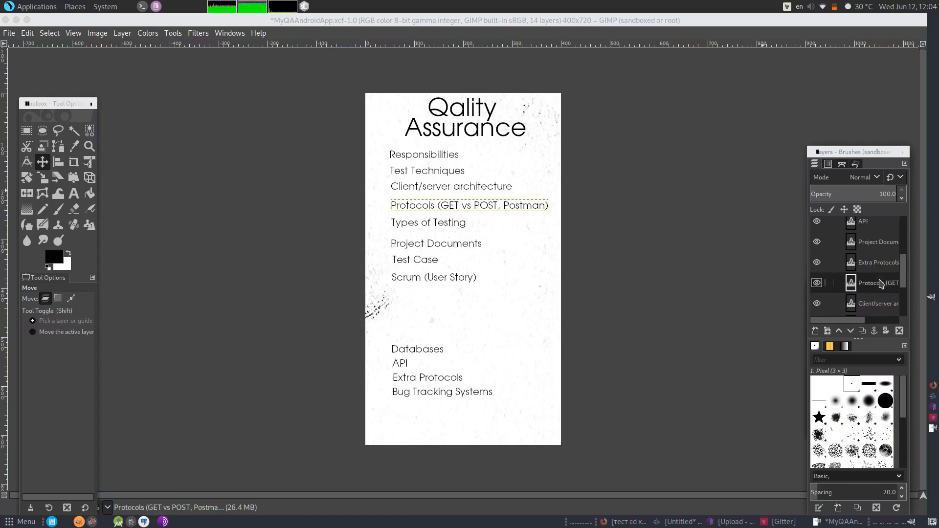
{"action": "left_click", "coordinate": [74, 193]}
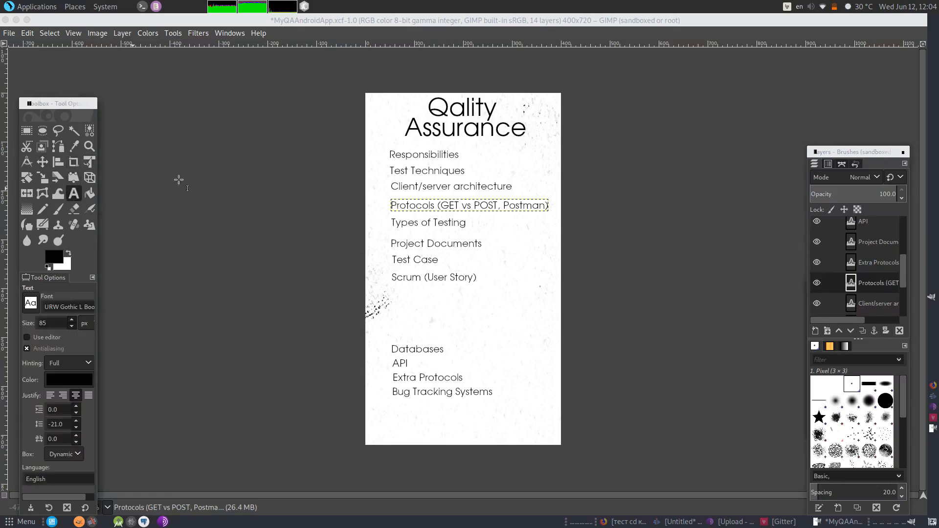
{"action": "left_click", "coordinate": [443, 208]}
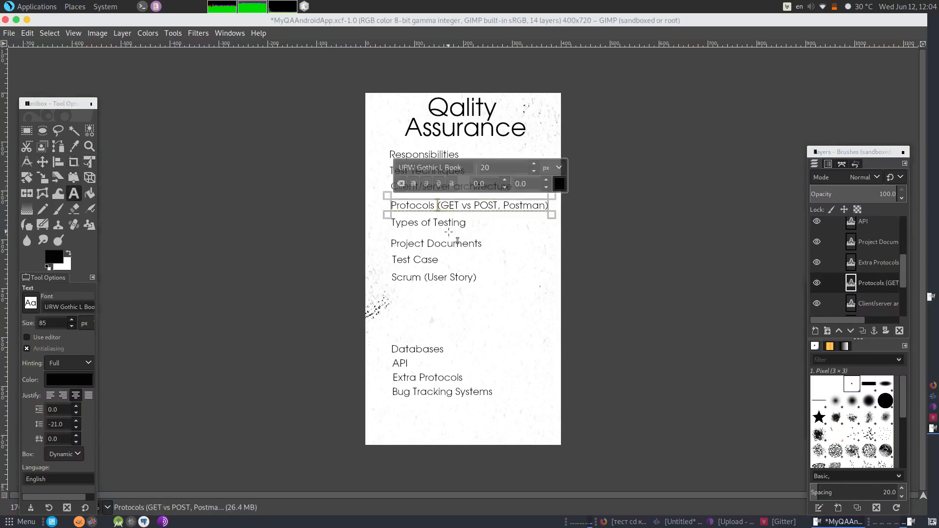
{"action": "key", "text": "shift+Right"}
{"action": "key", "text": "shift+Right"}
{"action": "key", "text": "shift+Right"}
{"action": "key", "text": "shift+Right"}
{"action": "key", "text": "shift+Right"}
{"action": "key", "text": "shift+Right"}
{"action": "key", "text": "shift+Right"}
{"action": "key", "text": "shift+Right"}
{"action": "key", "text": "shift+Right"}
{"action": "key", "text": "shift+Right"}
{"action": "key", "text": "shift+Right"}
{"action": "key", "text": "shift+Right"}
{"action": "key", "text": "shift+Right"}
{"action": "key", "text": "shift+Right"}
{"action": "key", "text": "shift+Right"}
{"action": "key", "text": "shift+Right"}
{"action": "key", "text": "shift+Right"}
{"action": "key", "text": "shift+Right"}
{"action": "key", "text": "shift+Right"}
{"action": "key", "text": "shift+Right"}
{"action": "key", "text": "ctrl+c"}
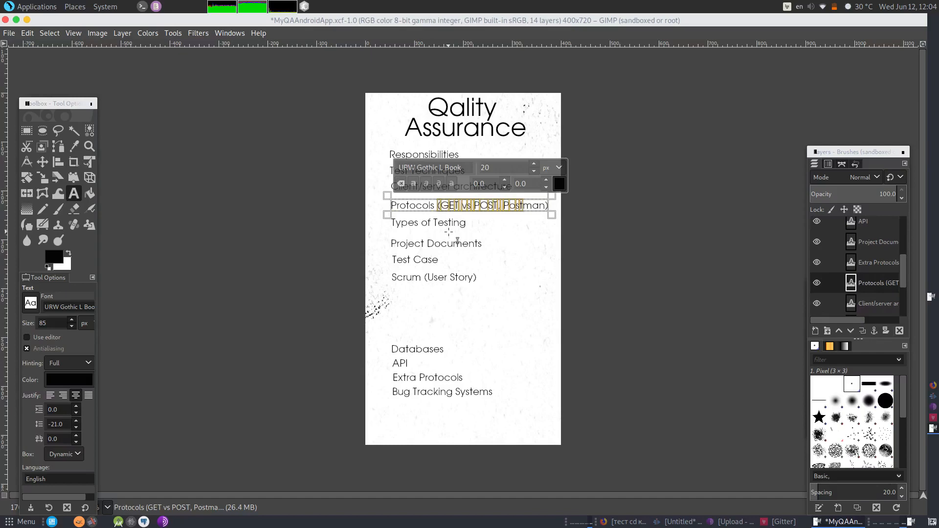
{"action": "key", "text": "Delete"}
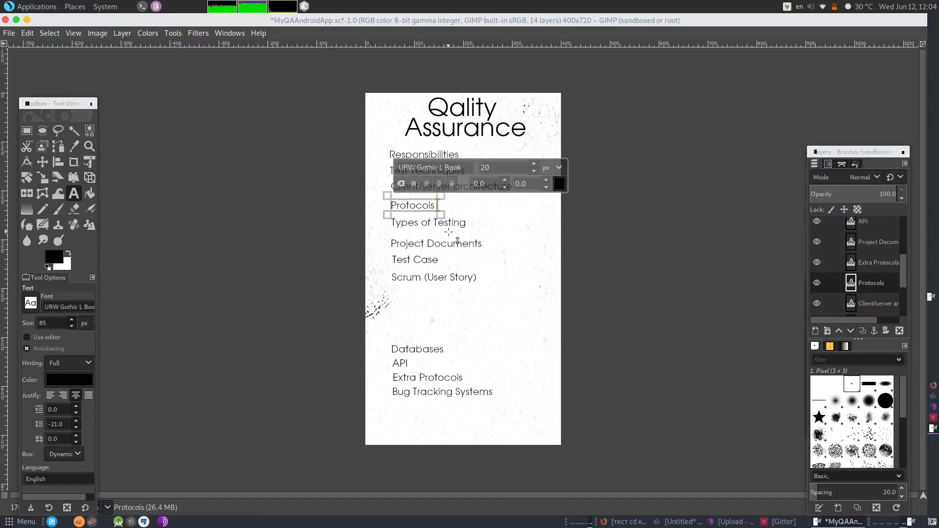
{"action": "key", "text": "BackSpace"}
{"action": "key", "text": "Return"}
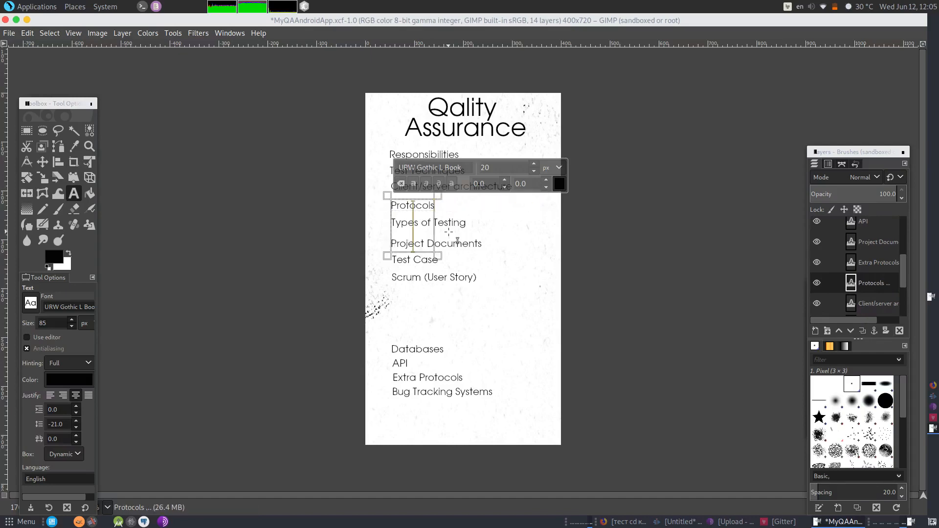
{"action": "key", "text": "BackSpace"}
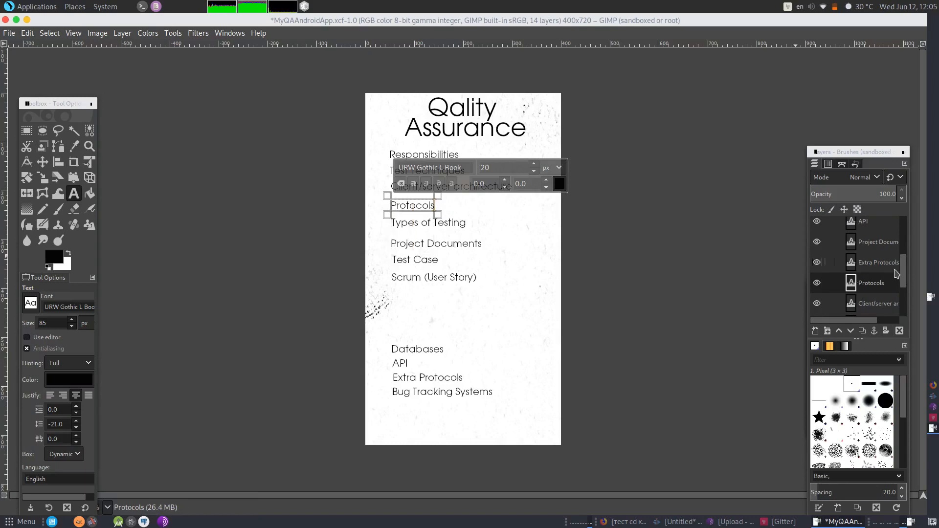
Paste the copied "(GET vs POST, Postman)" as a new text layer in the gap between Scrum (User Story) and Databases
{"action": "left_click", "coordinate": [443, 294]}
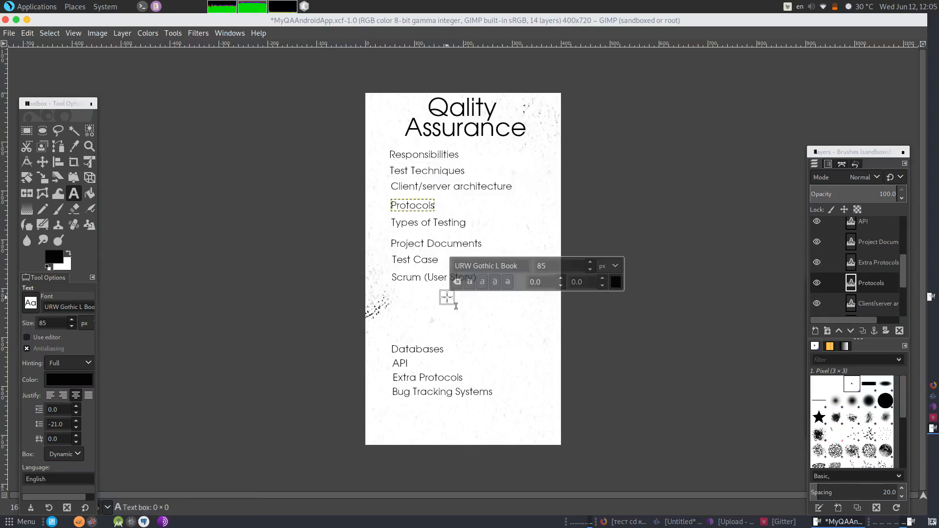
{"action": "left_click", "coordinate": [396, 306]}
{"action": "key", "text": "ctrl+v"}
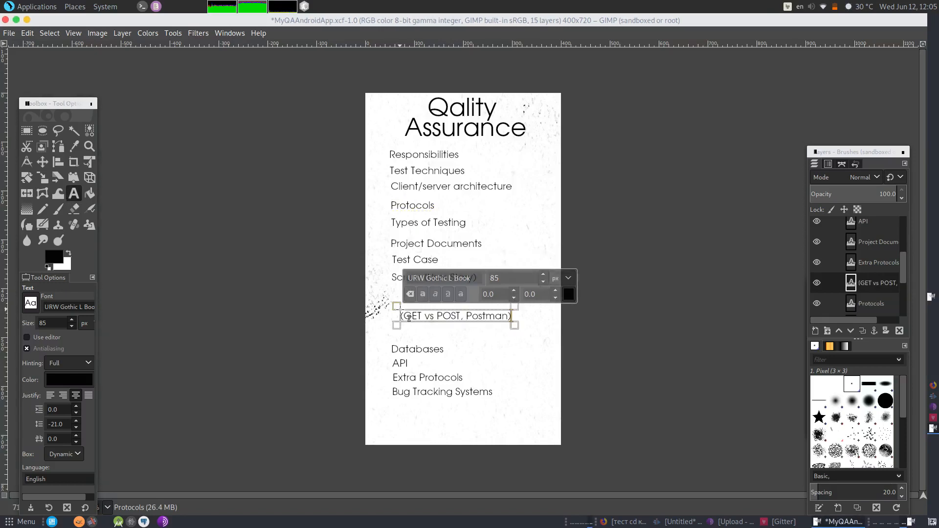
Move the (GET vs POST, Postman) text layer directly above Databases, aligned with the lower group
{"action": "left_click", "coordinate": [43, 163]}
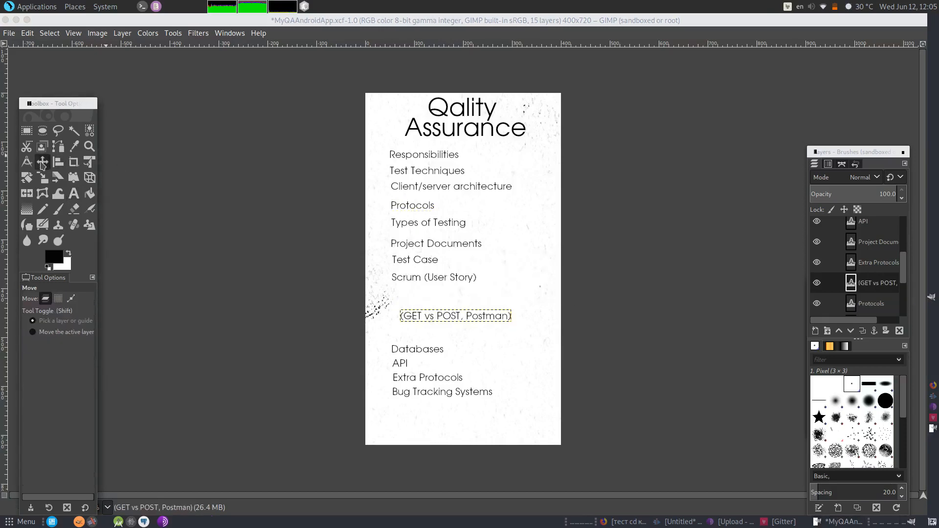
{"action": "left_click", "coordinate": [425, 325]}
{"action": "left_click", "coordinate": [425, 325]}
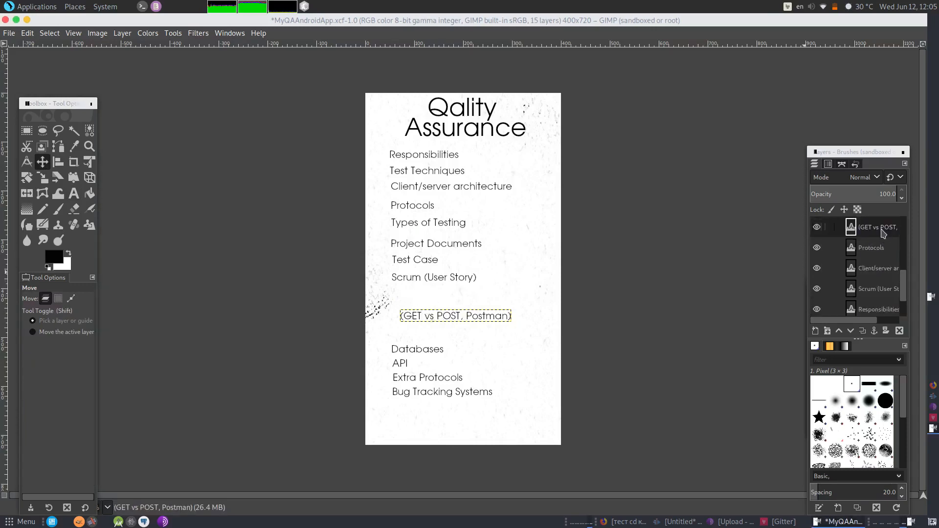
{"action": "left_click", "coordinate": [880, 246]}
{"action": "left_click", "coordinate": [879, 229]}
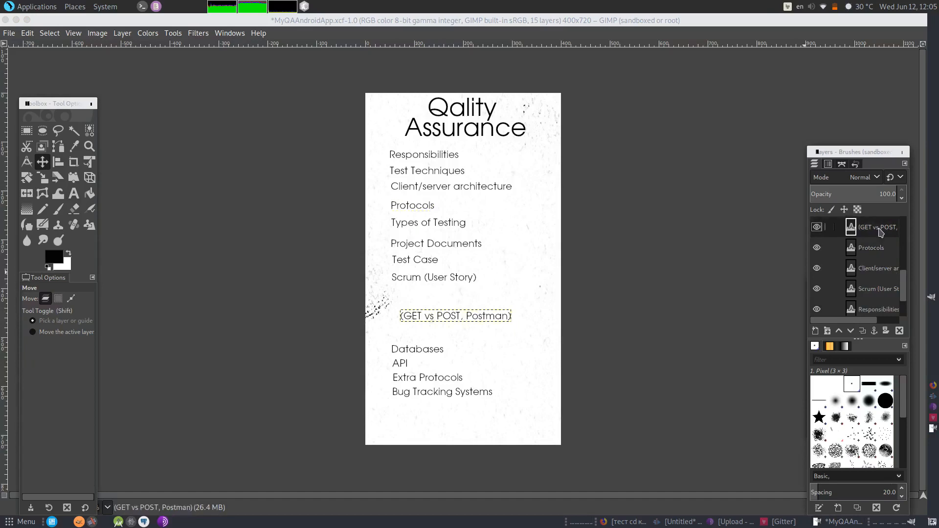
{"action": "left_click", "coordinate": [459, 327]}
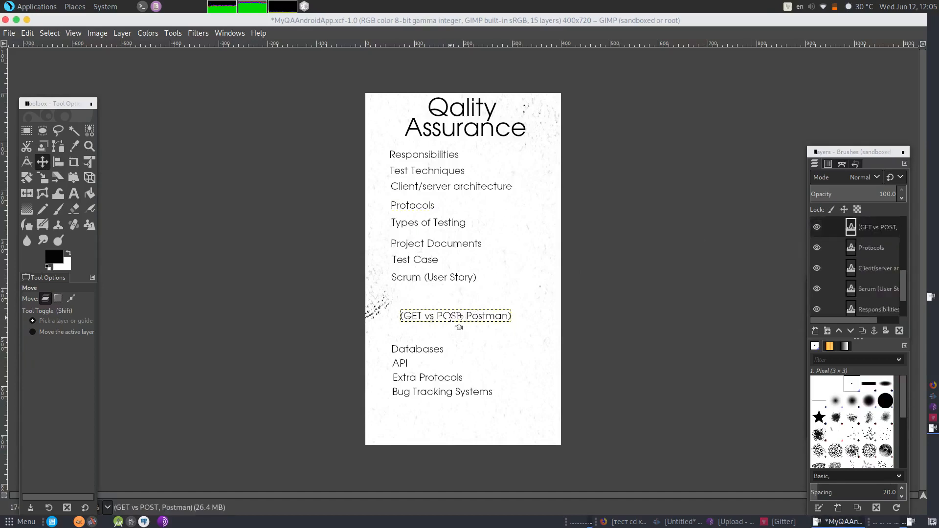
{"action": "left_click", "coordinate": [448, 318]}
{"action": "left_click", "coordinate": [496, 315]}
{"action": "left_click_drag", "start_coordinate": [505, 325], "coordinate": [496, 345]}
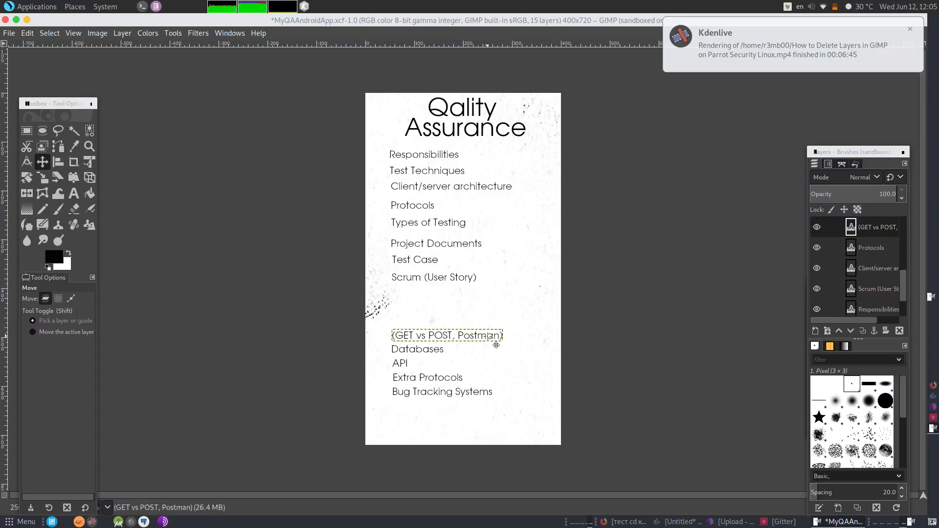
Remove both parentheses from the new text layer so it reads "GET vs POST, Postman"
{"action": "left_click", "coordinate": [73, 194]}
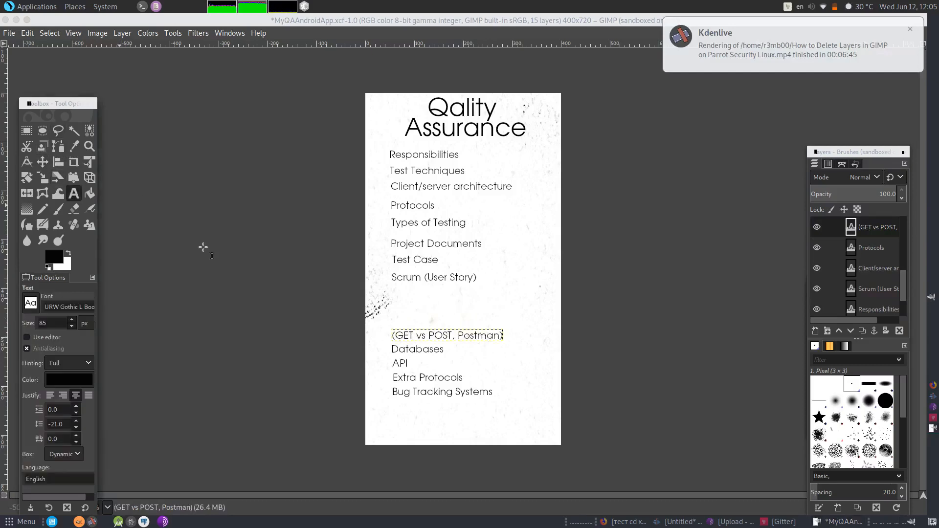
{"action": "left_click", "coordinate": [406, 343]}
{"action": "key", "text": "BackSpace"}
{"action": "key", "text": "Right"}
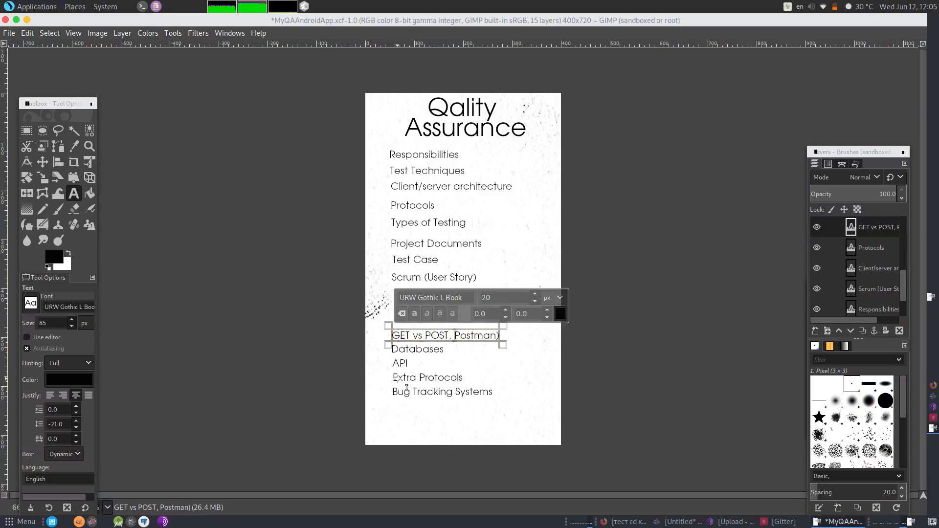
{"action": "key", "text": "BackSpace"}
{"action": "left_click", "coordinate": [503, 269]}
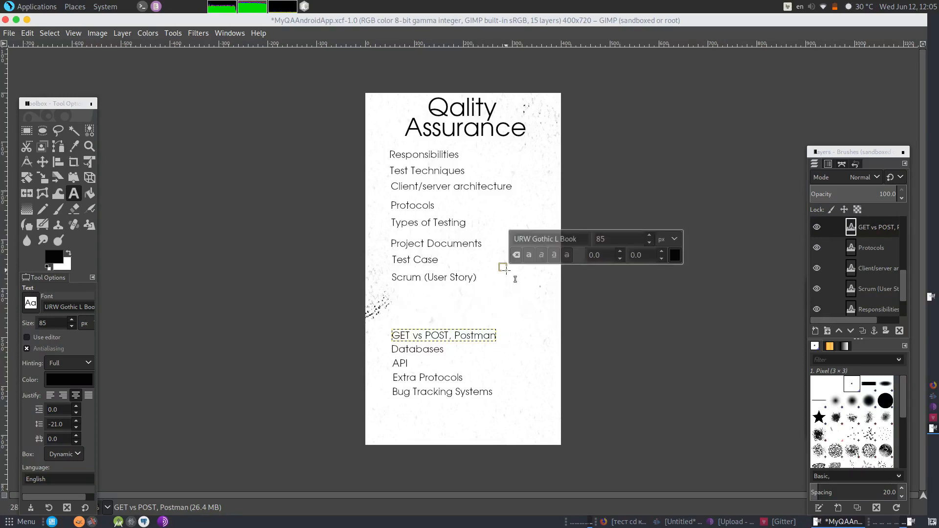
{"action": "left_click", "coordinate": [43, 164]}
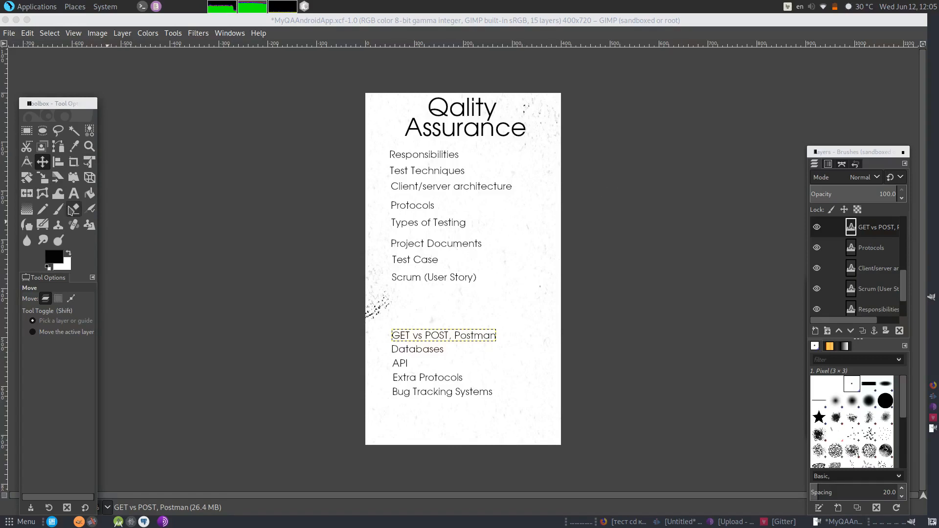
Add an "Advanced" text layer at 20 px in the gap between Scrum (User Story) and GET vs POST, Postman
{"action": "key", "text": "t"}
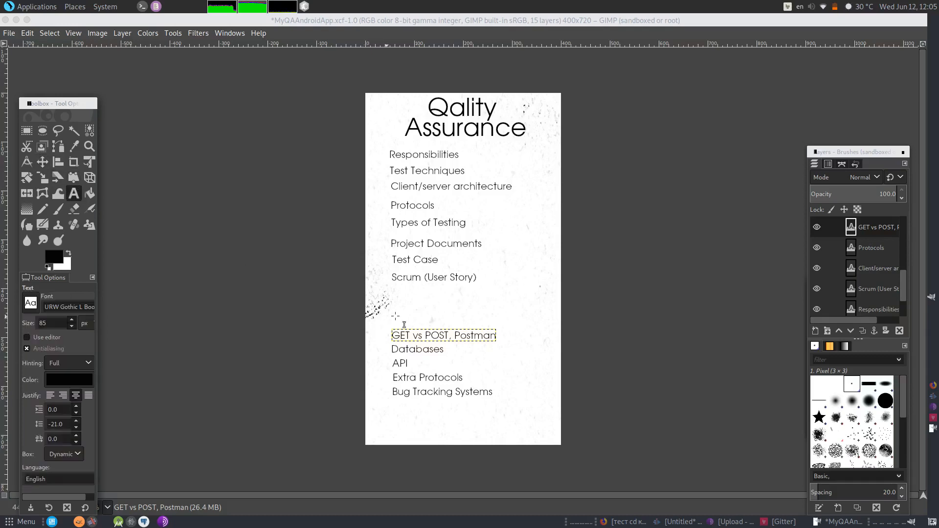
{"action": "left_click", "coordinate": [400, 313]}
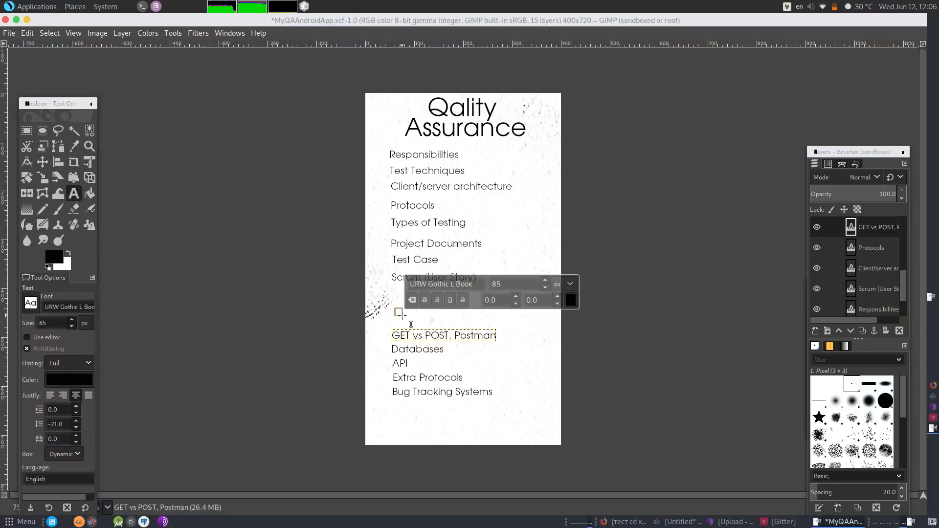
{"action": "type", "text": "Adva"}
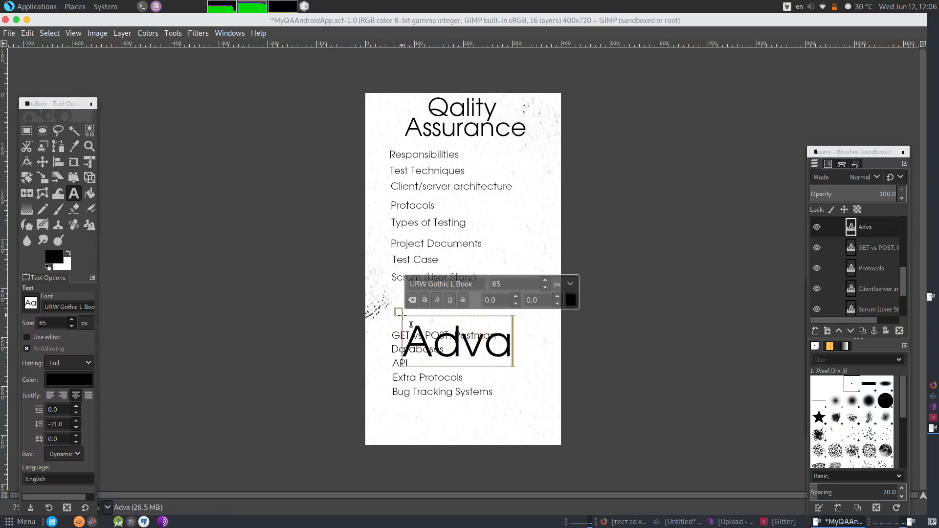
{"action": "type", "text": "nced"}
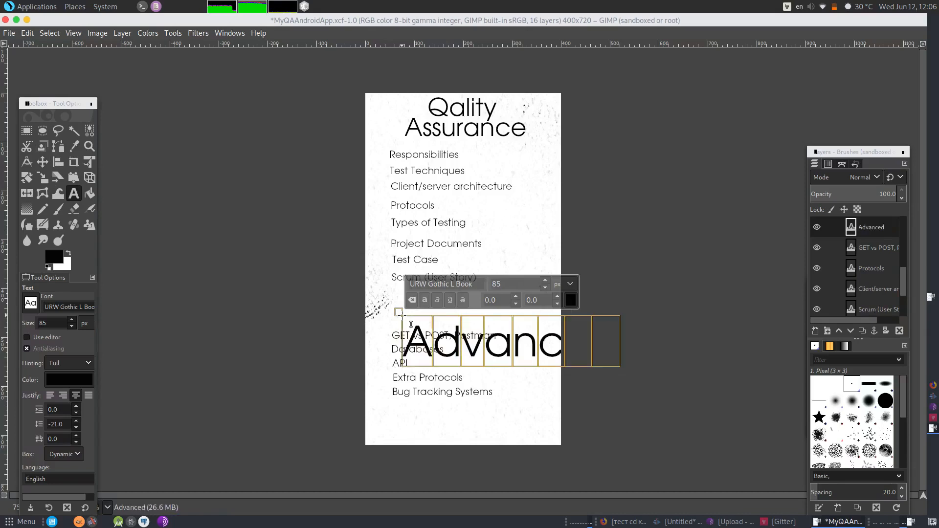
{"action": "triple_click", "coordinate": [515, 288]}
{"action": "type", "text": "20"}
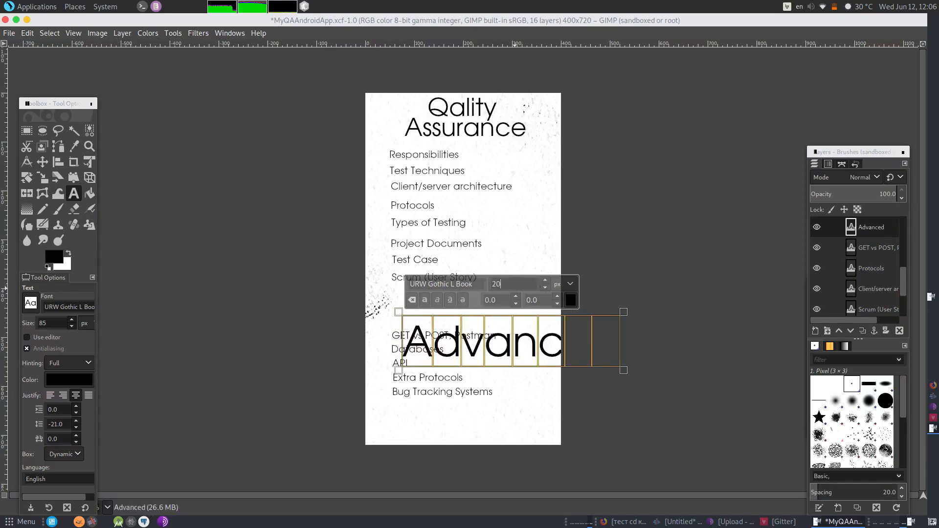
{"action": "key", "text": "Return"}
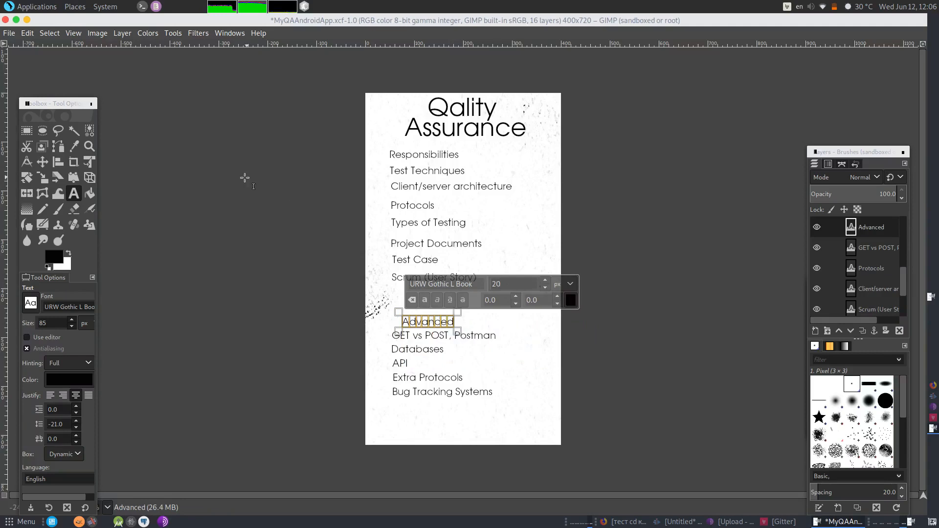
{"action": "key", "text": "Escape"}
Move the Advanced text layer just above GET vs POST, Postman, left-aligned with the lower group and separated by a small gap
{"action": "key", "text": "m"}
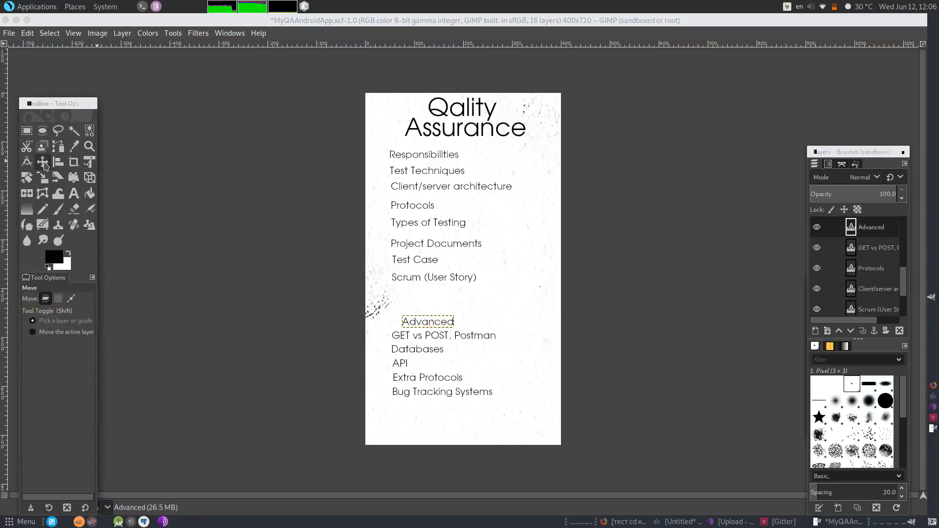
{"action": "left_click_drag", "start_coordinate": [441, 329], "coordinate": [431, 316]}
{"action": "key", "text": "t"}
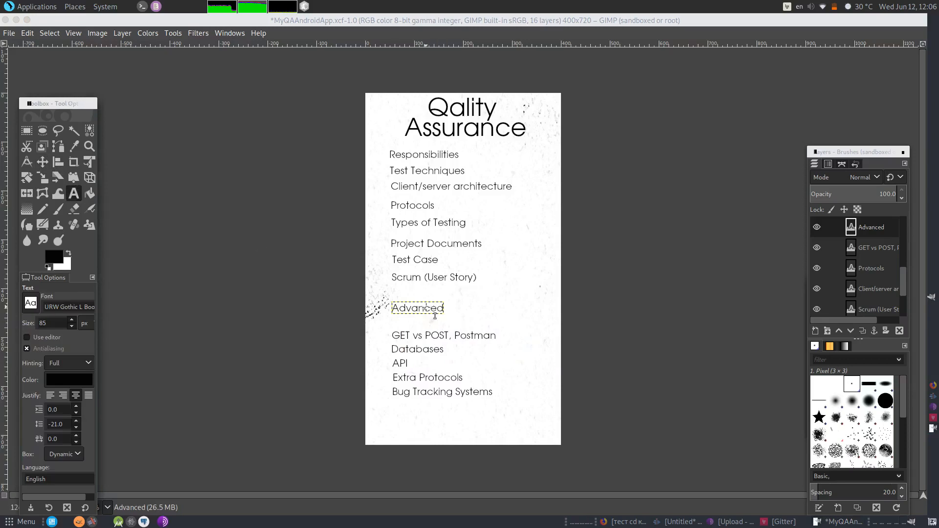
{"action": "left_click", "coordinate": [435, 316]}
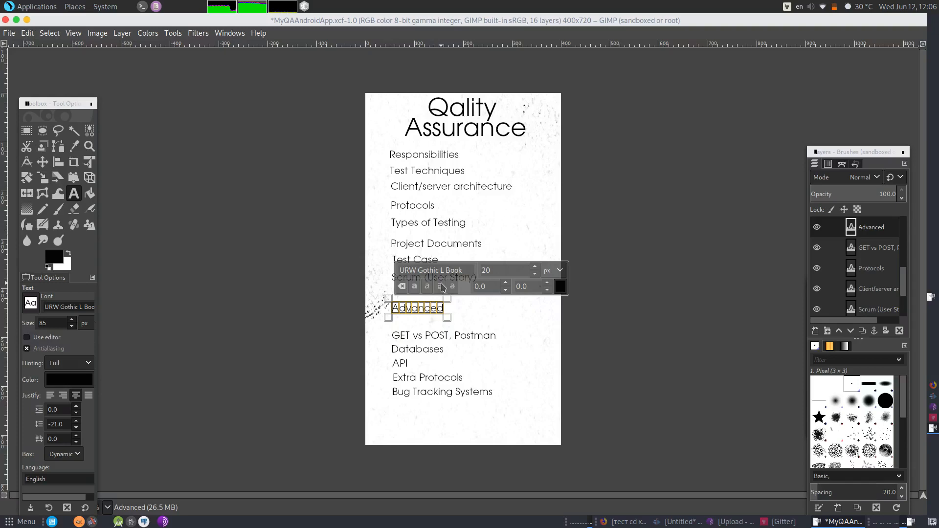
{"action": "left_click", "coordinate": [538, 324]}
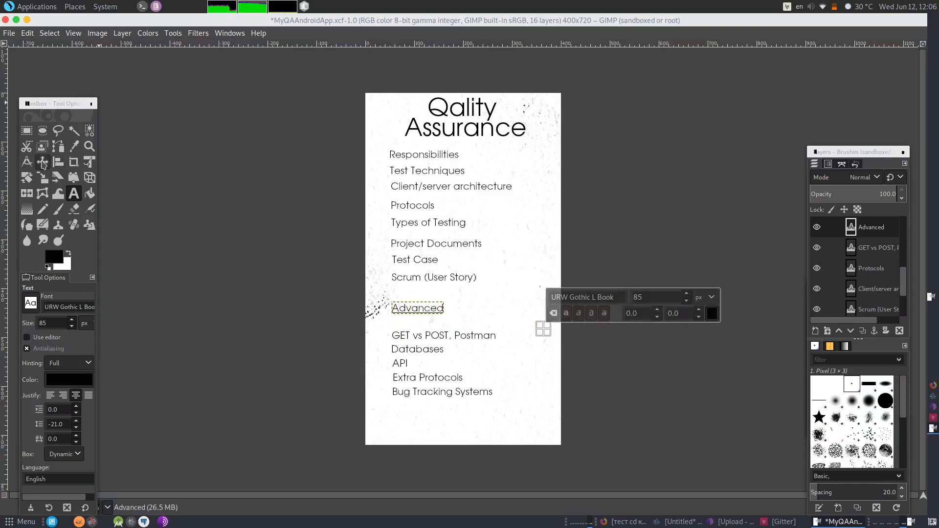
{"action": "left_click", "coordinate": [42, 162]}
{"action": "left_click_drag", "start_coordinate": [418, 315], "coordinate": [421, 325]}
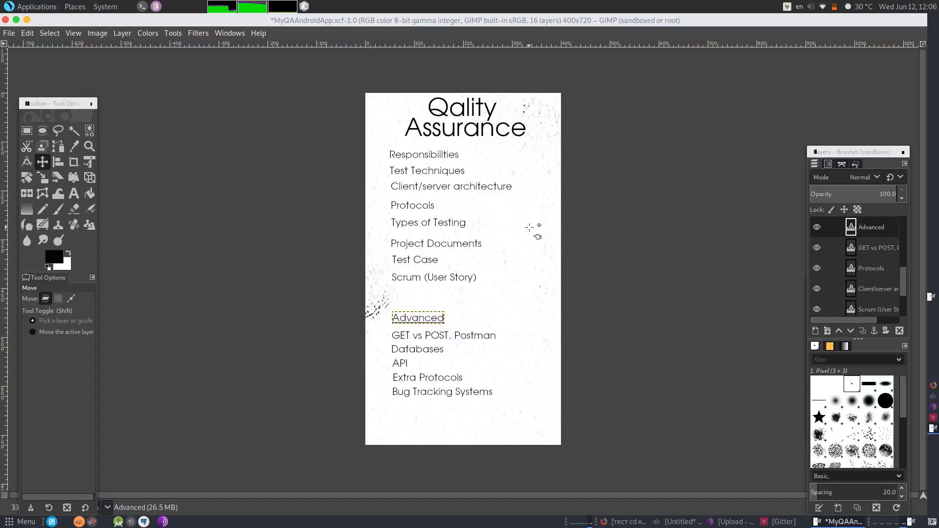
Save MyQAAndroidApp.xcf and close all open images
{"action": "left_click", "coordinate": [12, 34]}
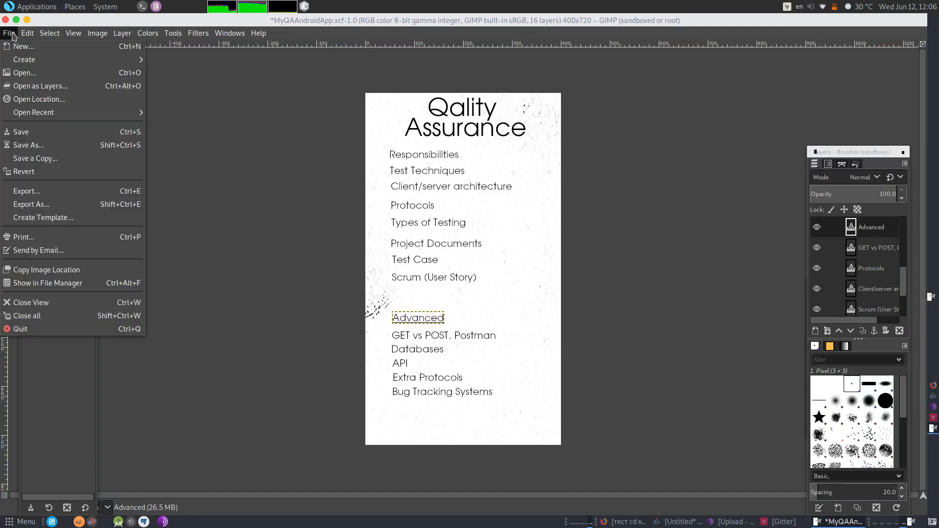
{"action": "left_click", "coordinate": [38, 132]}
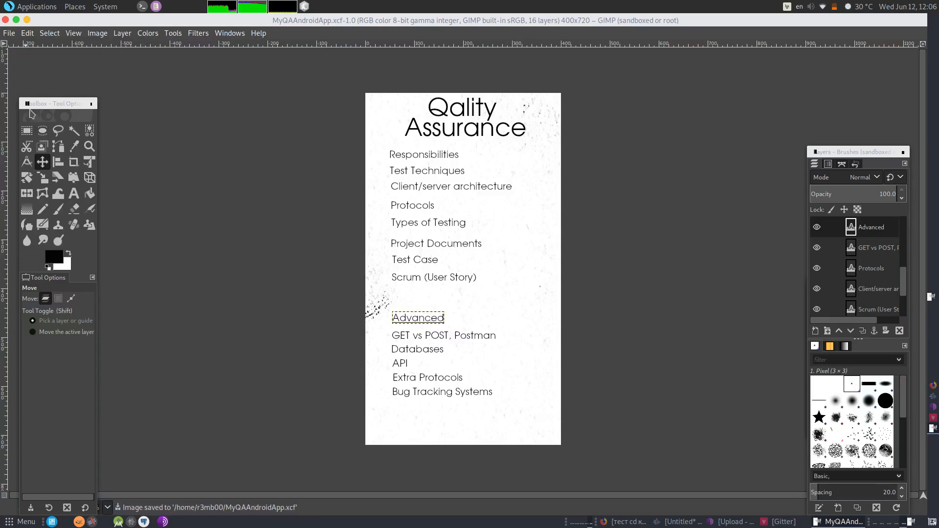
{"action": "left_click", "coordinate": [10, 33]}
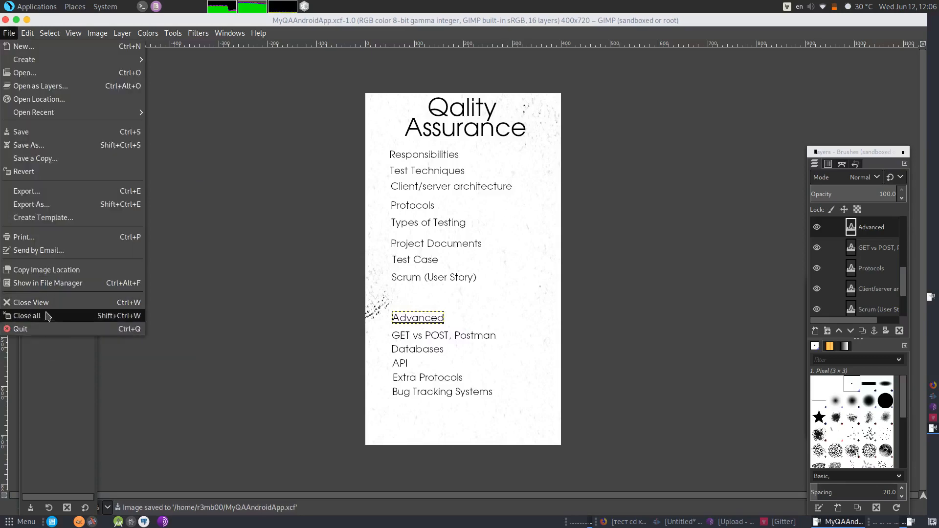
{"action": "left_click", "coordinate": [46, 315]}
{"action": "left_click", "coordinate": [194, 73]}
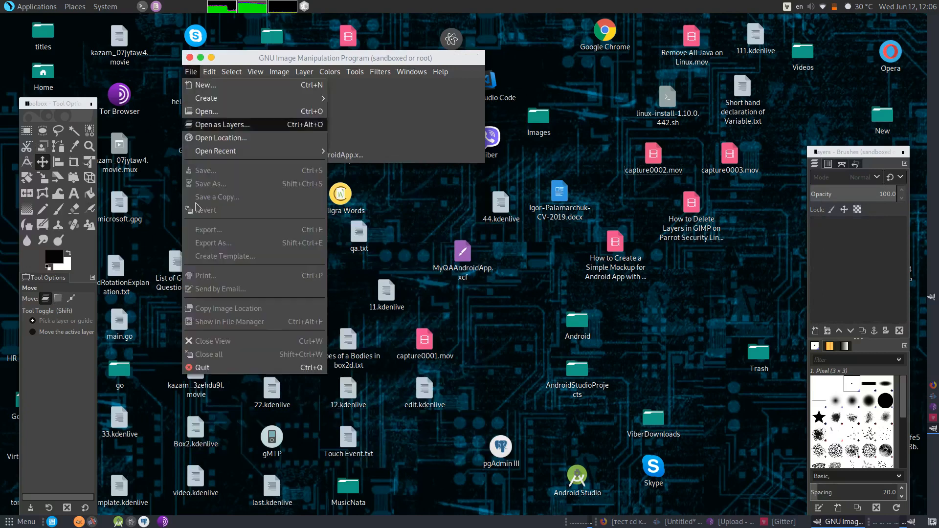